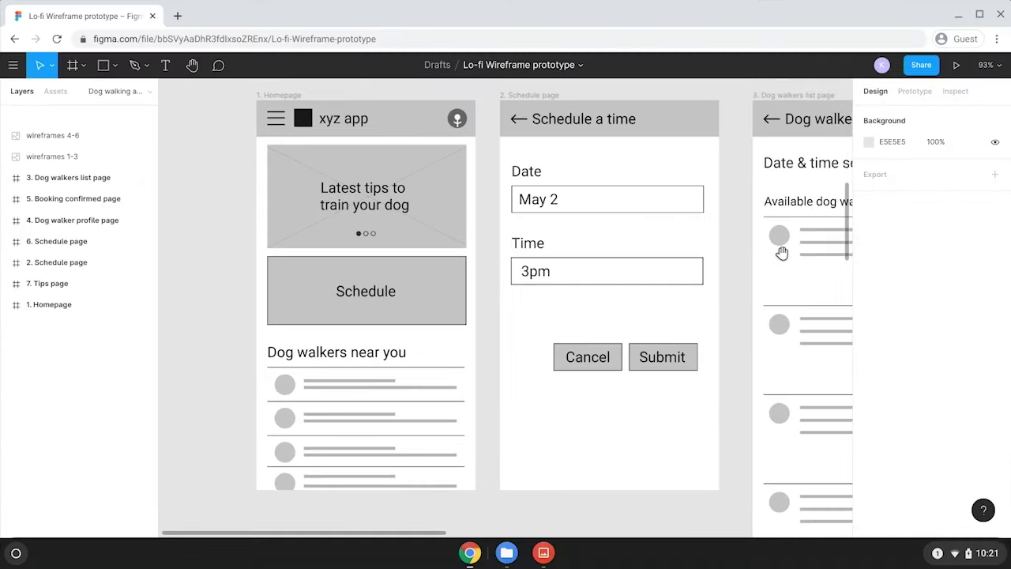
drag(948, 244, 784, 241)
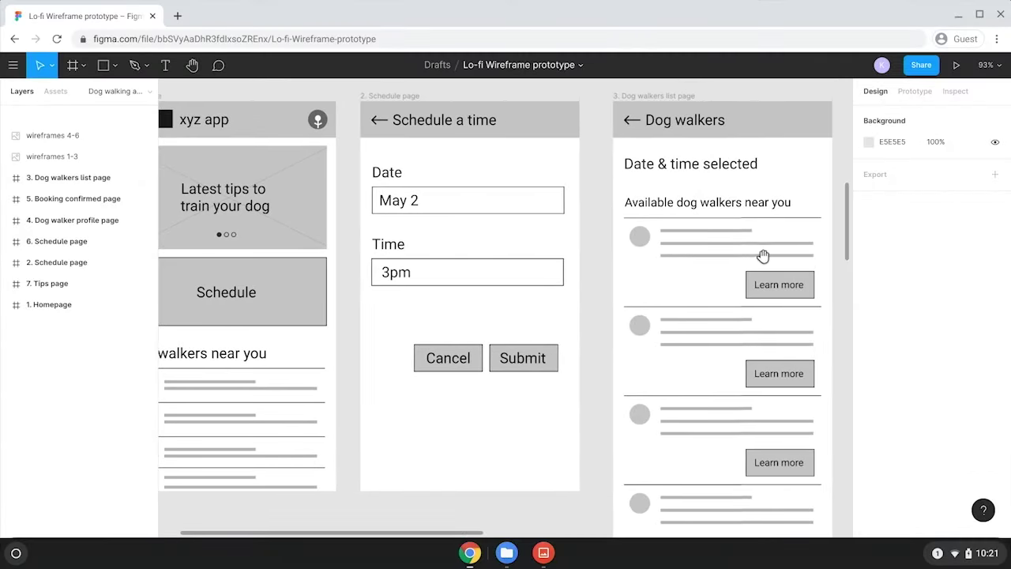
drag(663, 262, 451, 265)
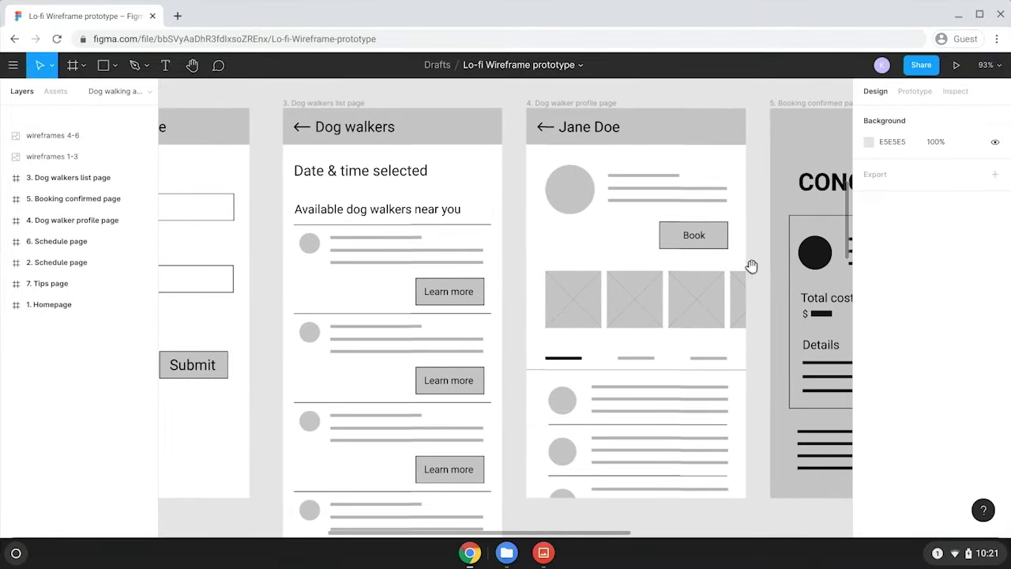
drag(751, 265, 434, 268)
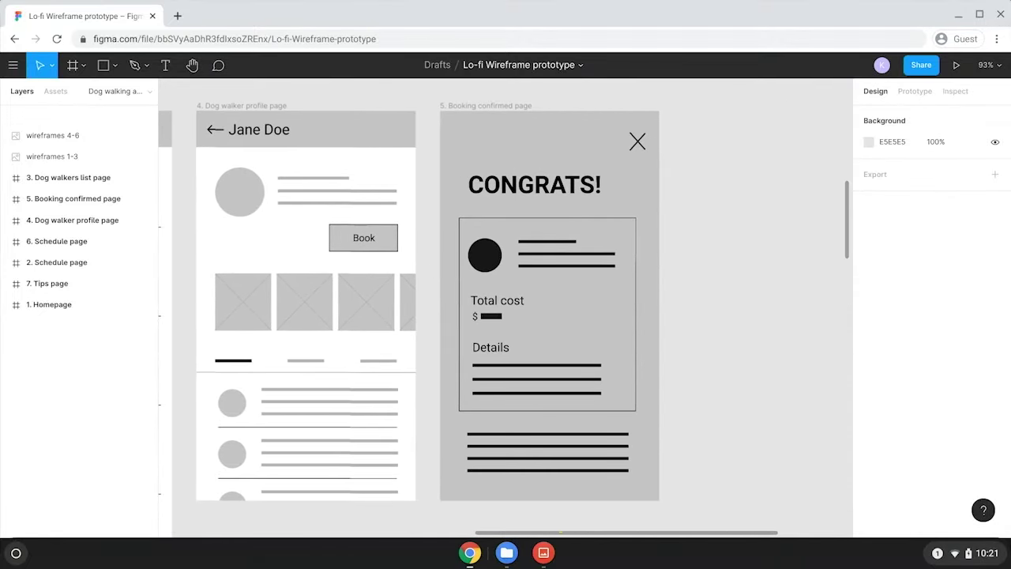
scroll(529, 266, left, 20)
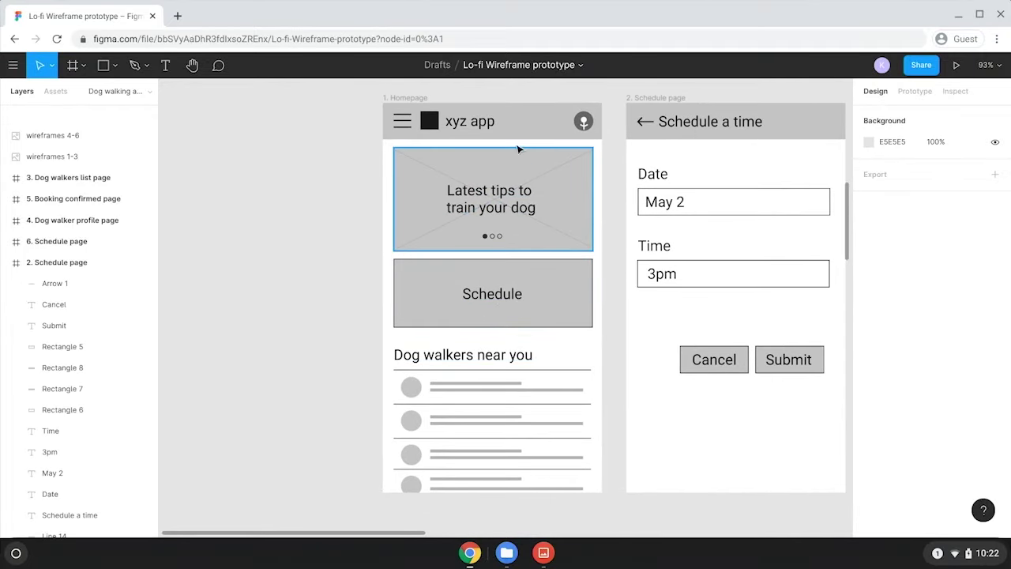
scroll(697, 209, right, 5)
scroll(698, 208, right, 5)
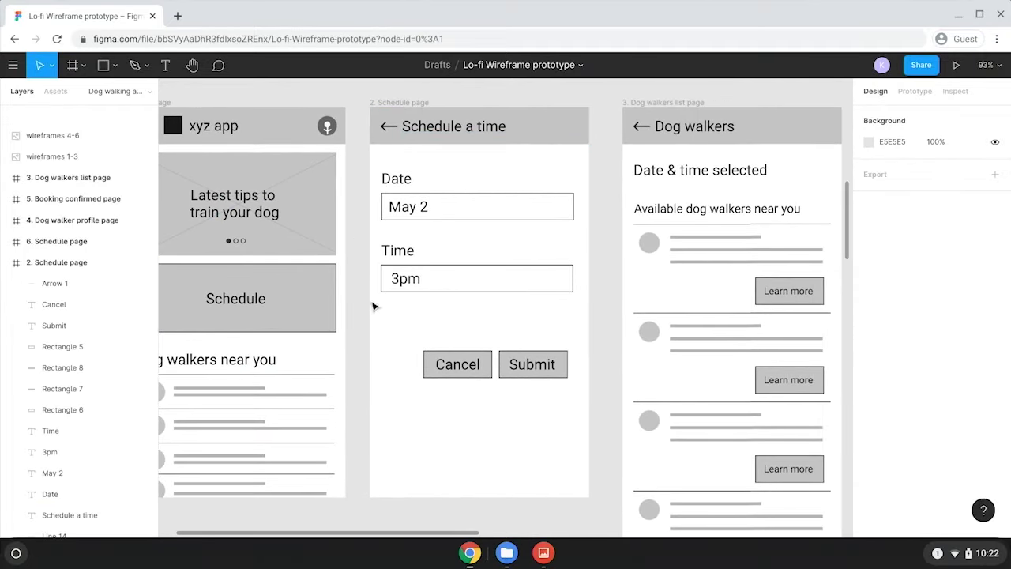
scroll(758, 185, right, 8)
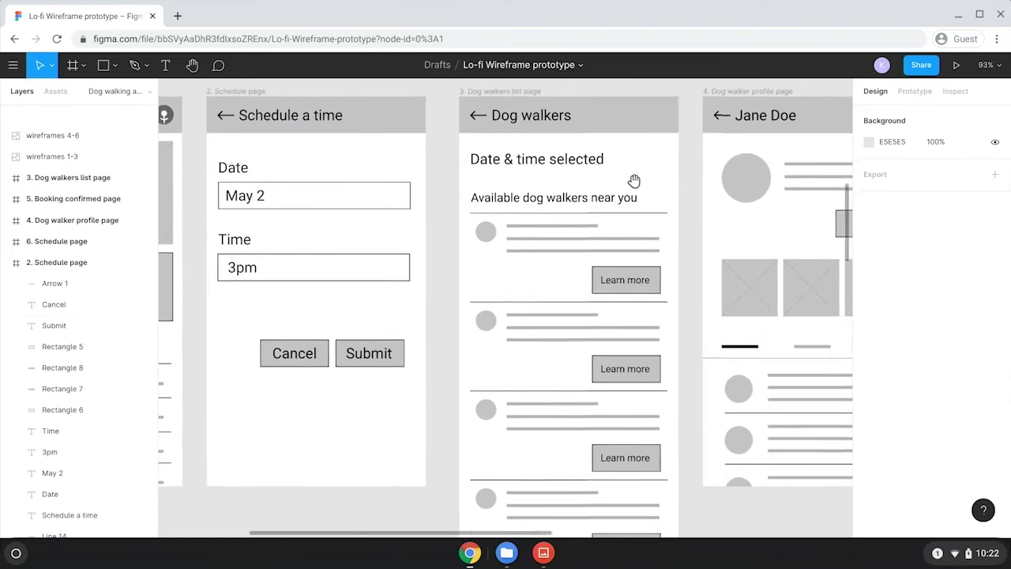
scroll(594, 191, right, 1)
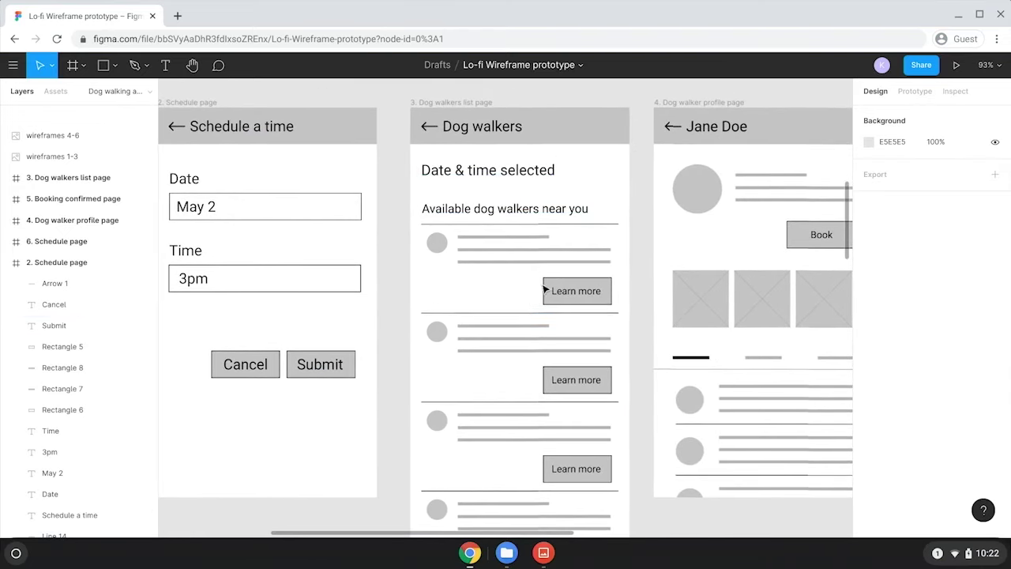
drag(785, 201, 548, 201)
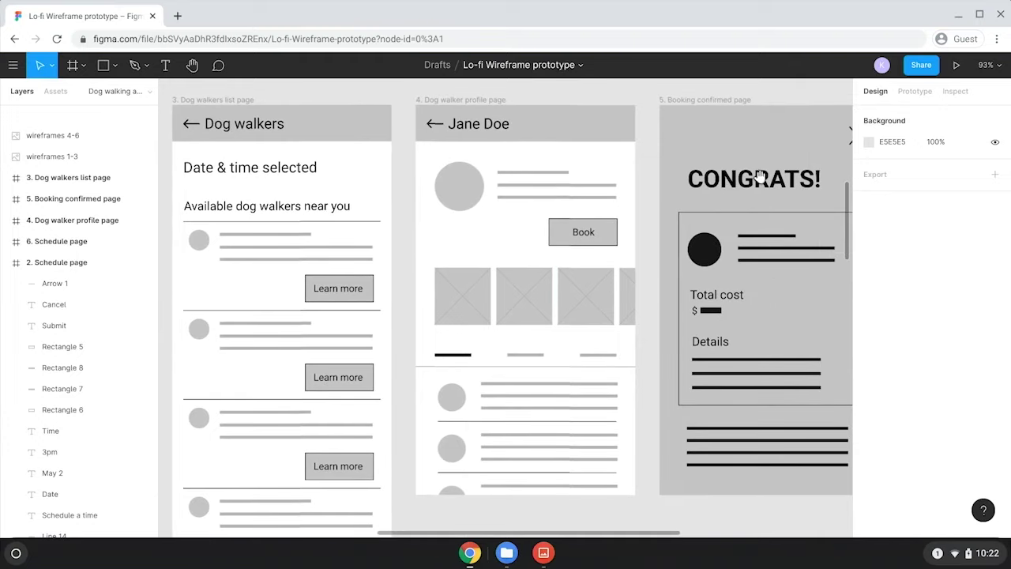
drag(798, 188, 559, 196)
click(559, 196)
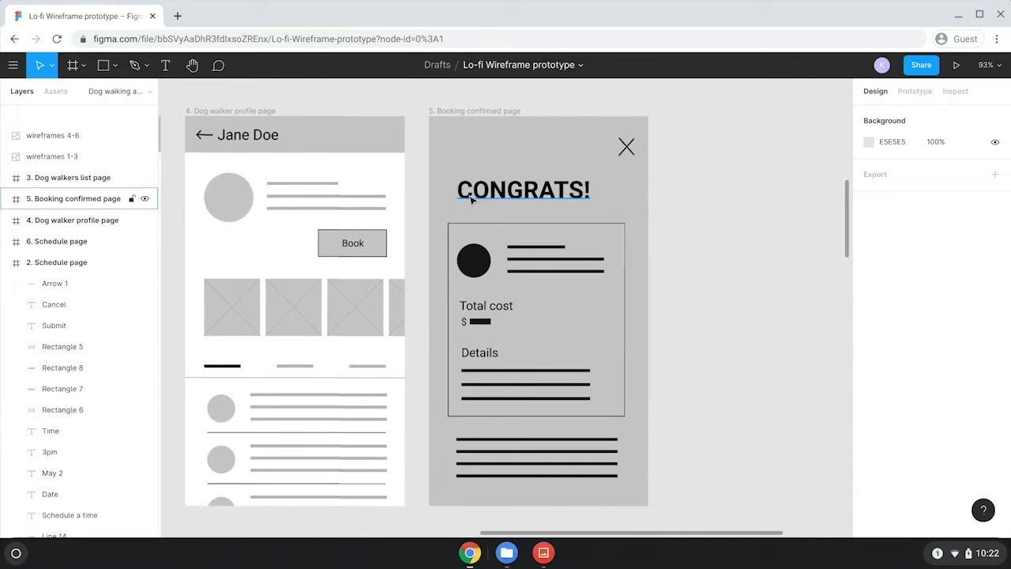
scroll(557, 172, down, 3)
key(Escape)
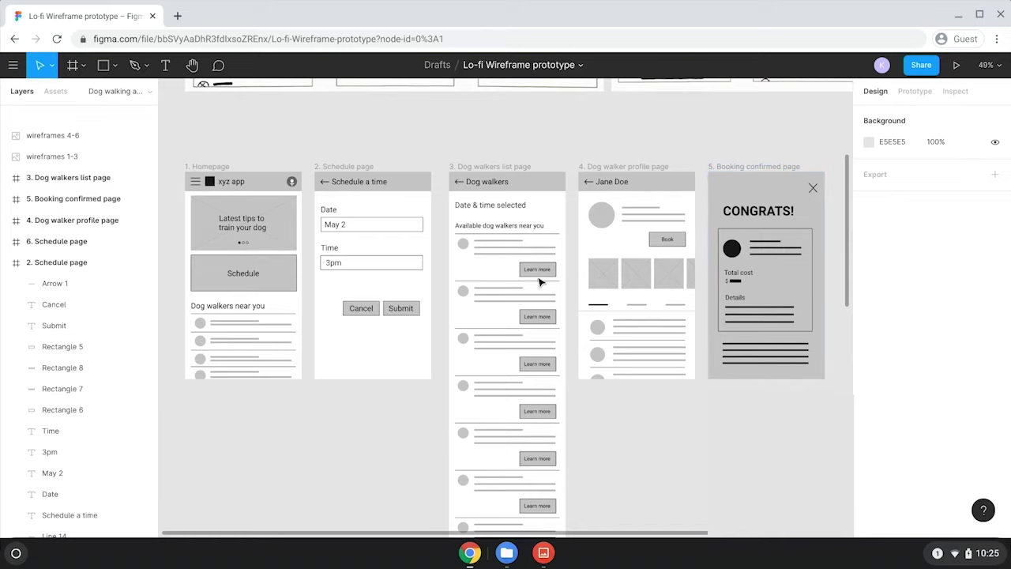
scroll(241, 284, up, 3)
scroll(492, 300, up, 2)
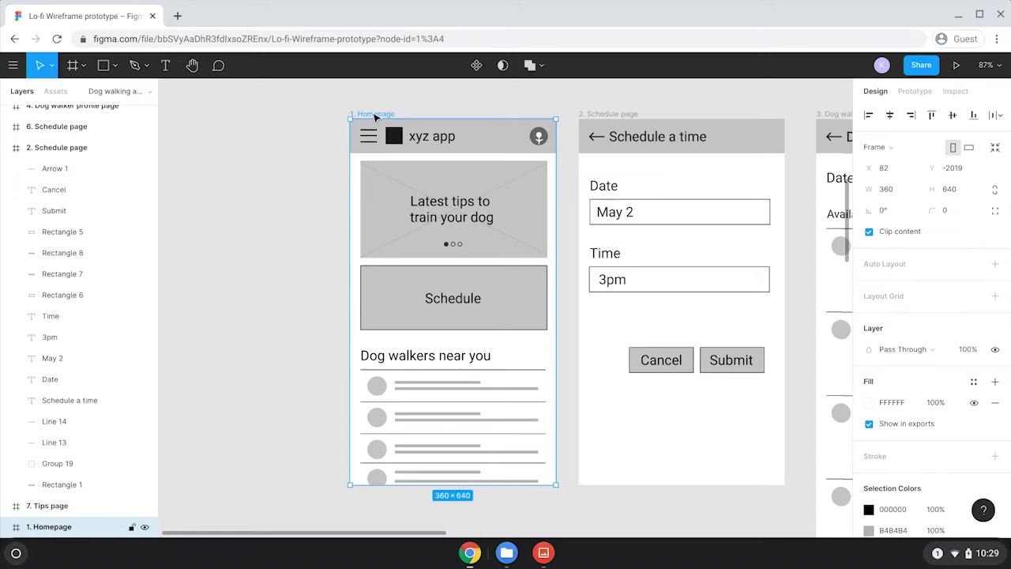
Rename the first two frames '1. Homepage' and '2. Schedule page'
click(285, 126)
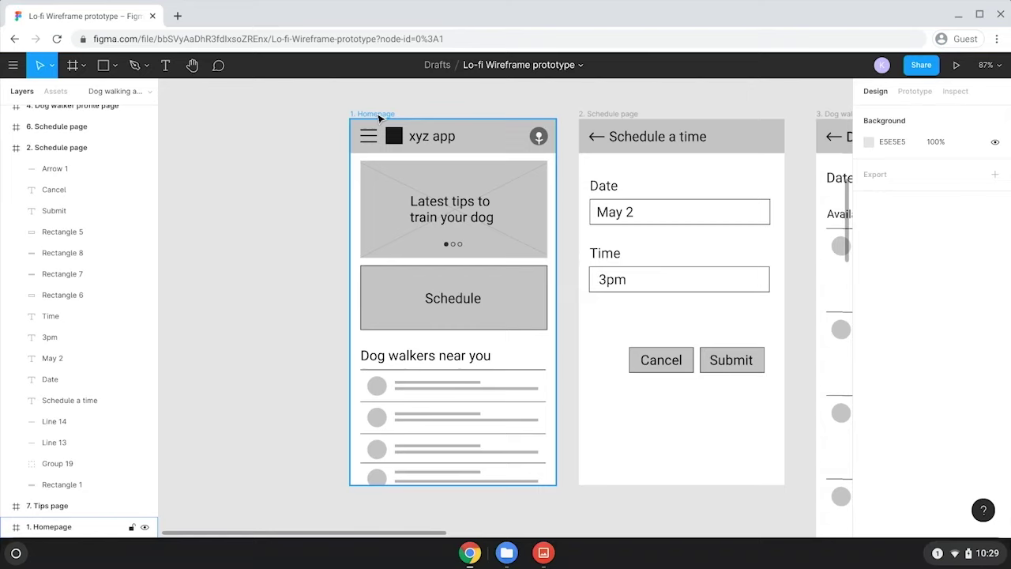
click(379, 117)
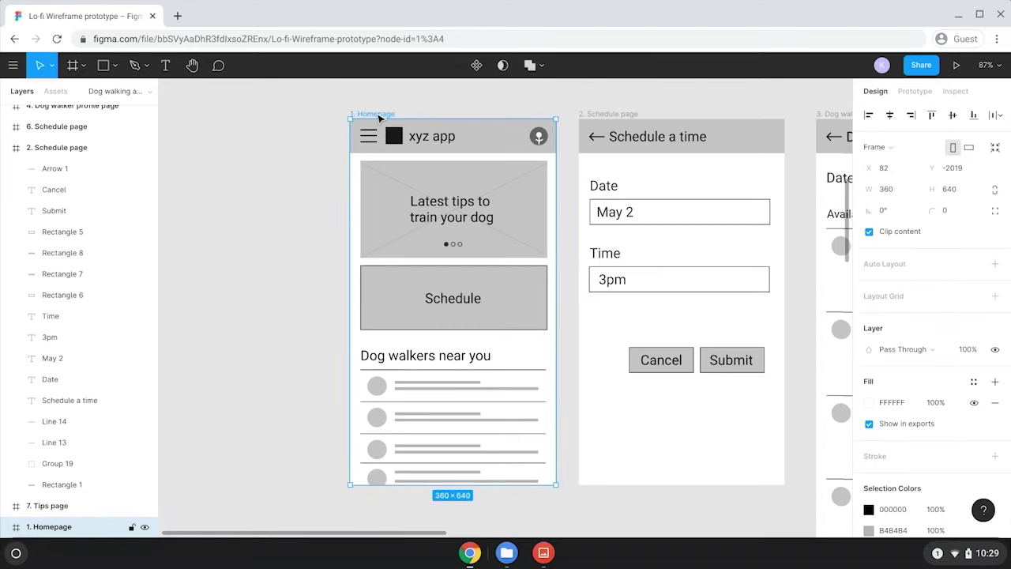
double_click(60, 527)
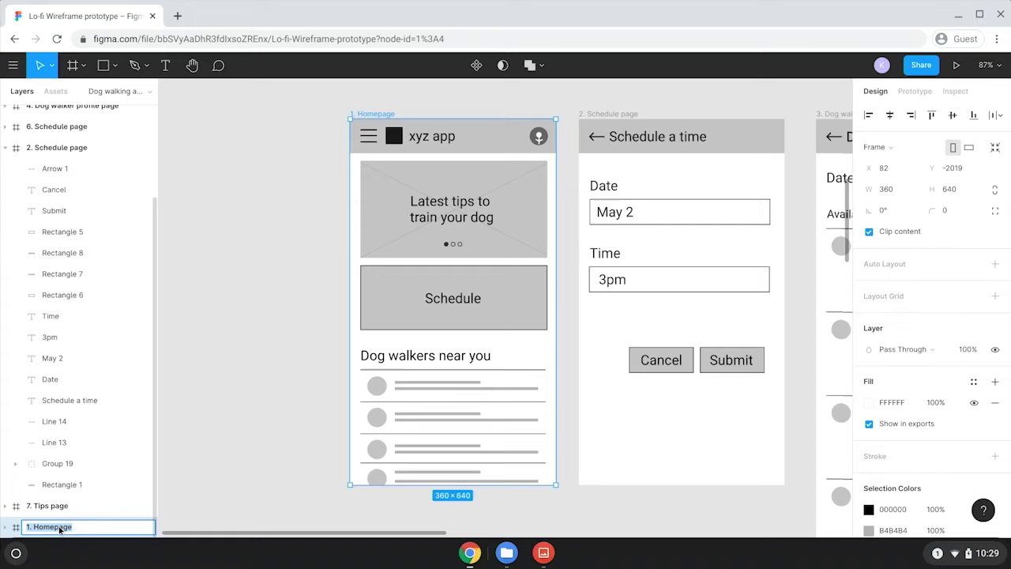
text(1. Homepage)
click(249, 369)
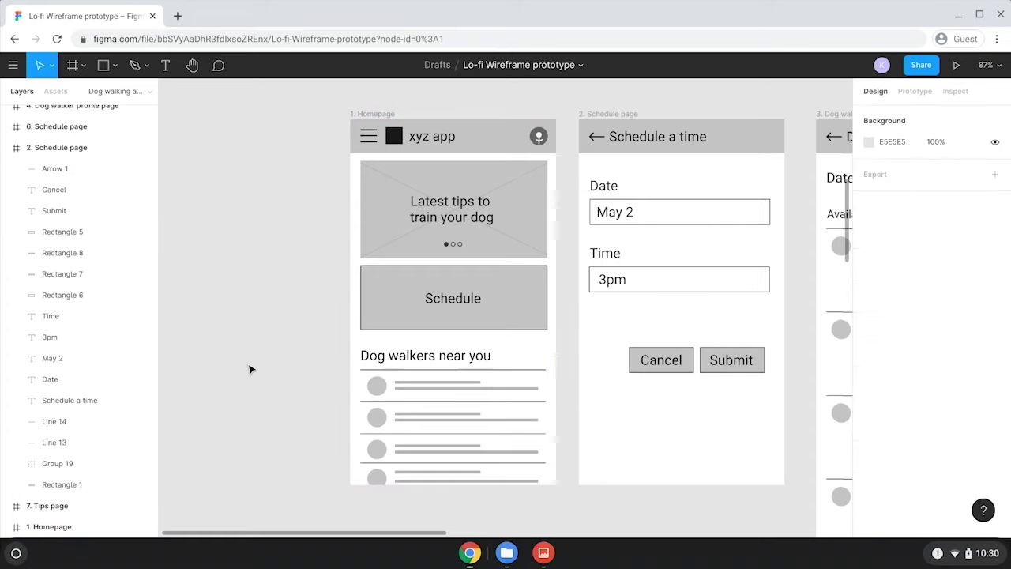
scroll(616, 113, right, 5)
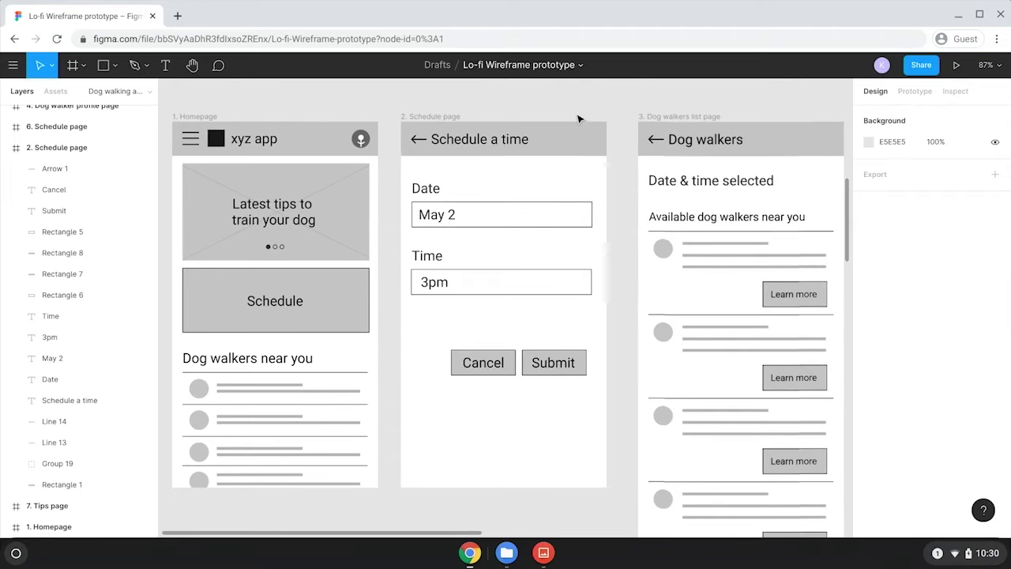
scroll(440, 125, up, 1)
scroll(441, 125, up, 3)
click(103, 152)
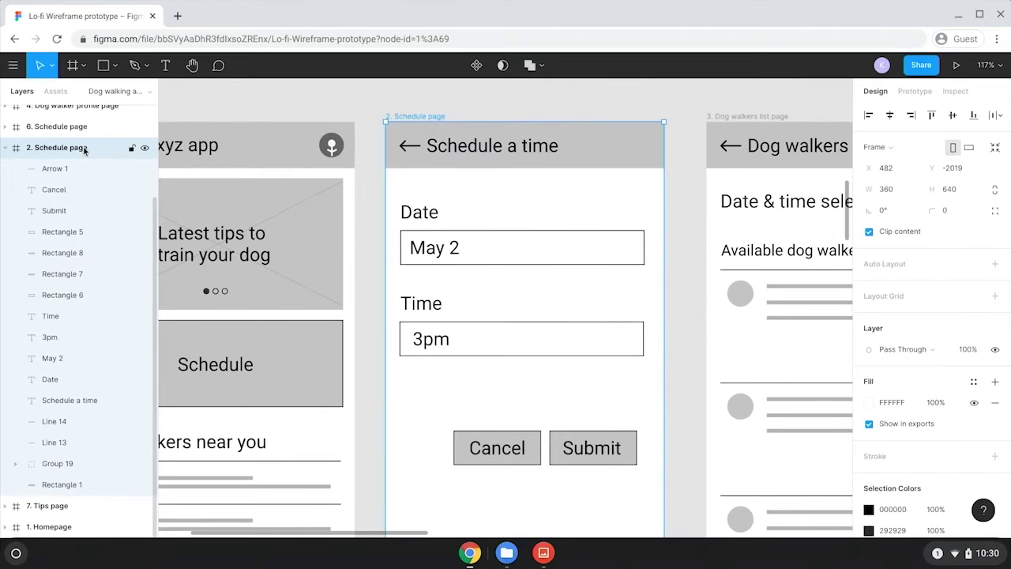
double_click(84, 149)
text(2.)
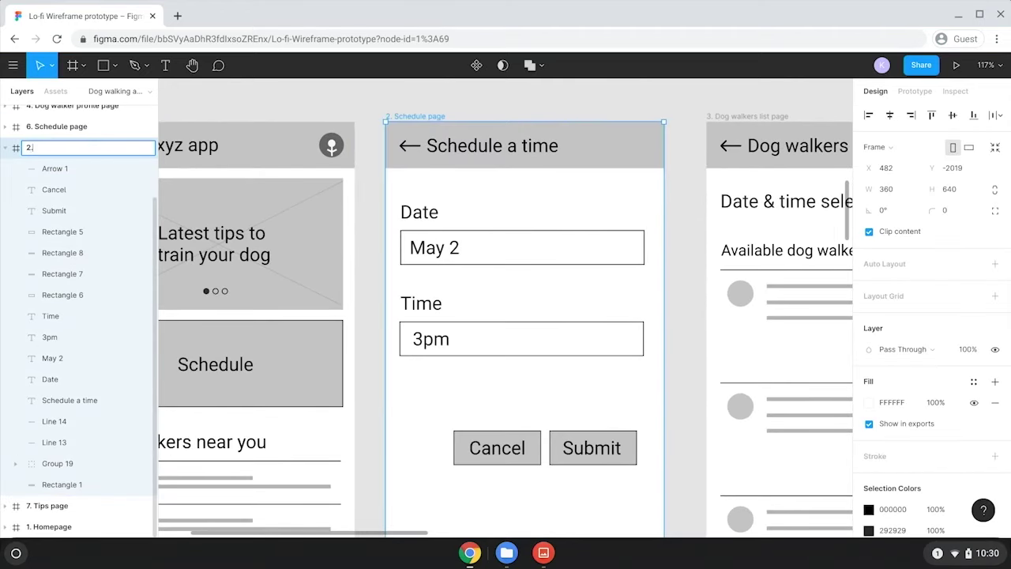
text( Schedule page)
key(Return)
Rename the dog walkers frame to '3. List of available dog walkers'
click(609, 109)
scroll(610, 112, right, 3)
scroll(610, 112, right, 3)
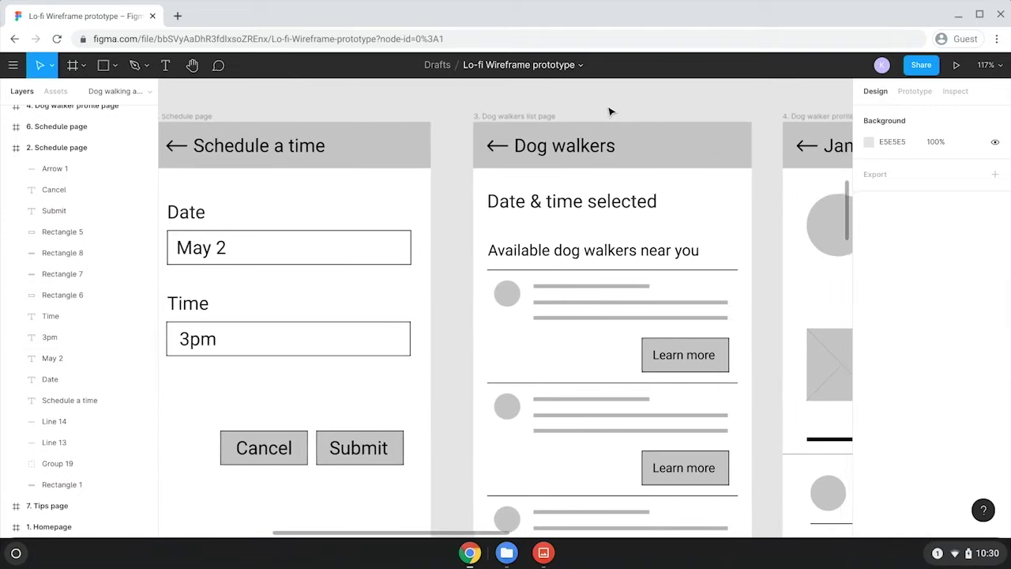
click(470, 120)
double_click(86, 117)
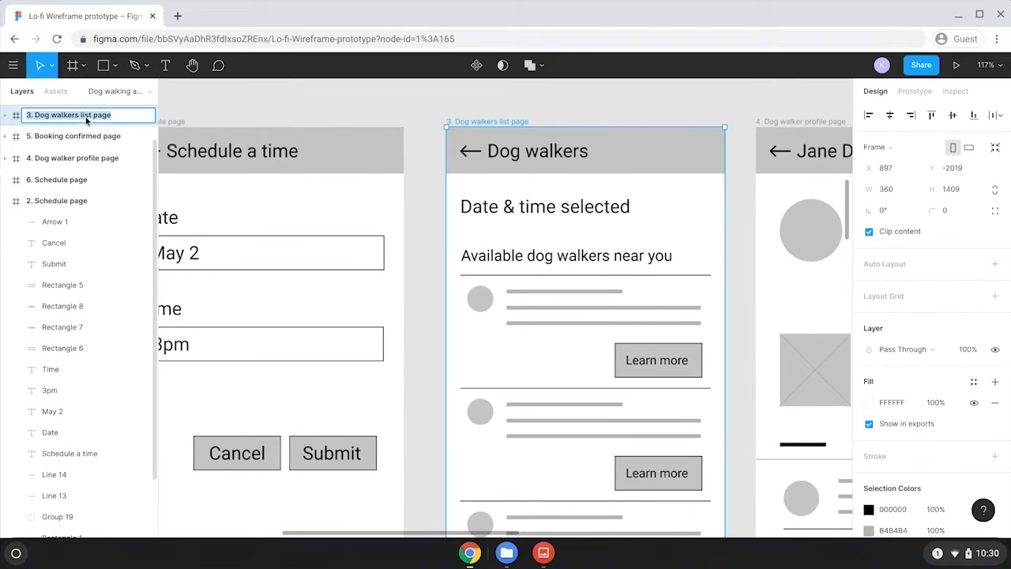
text(3. List of available dog walkers)
key(Return)
key(ctrl+z)
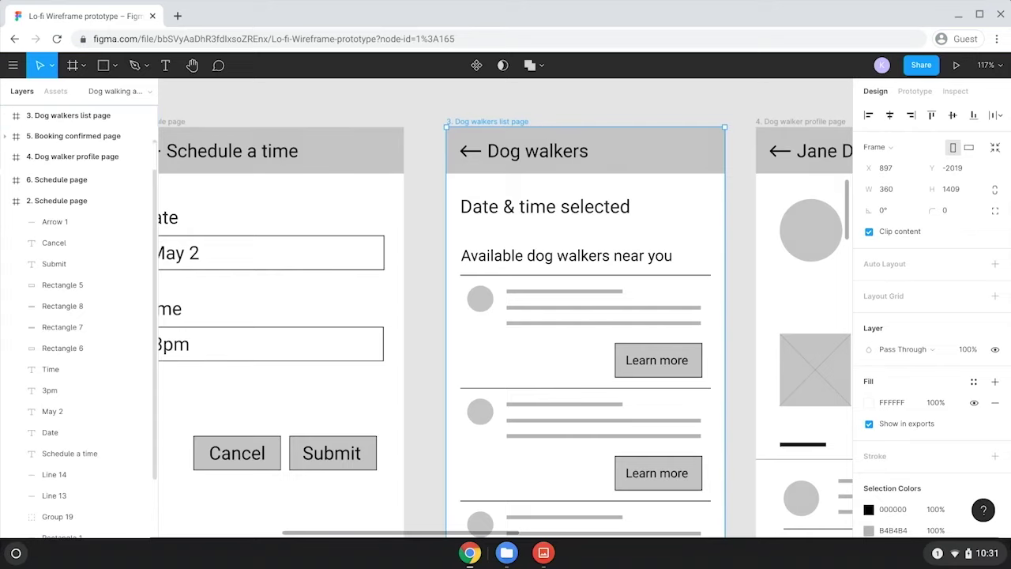
Rename frames 4 and 5 to '4. Dog walker profile page' and '5. Booking confirmation page'
click(45, 158)
double_click(46, 159)
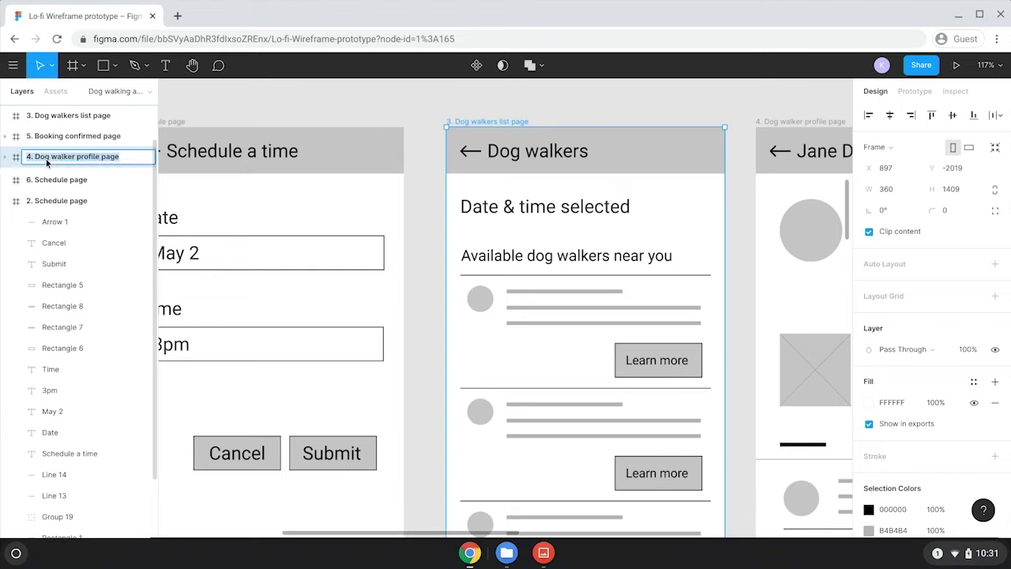
text(4. Dog walker profile page)
key(Return)
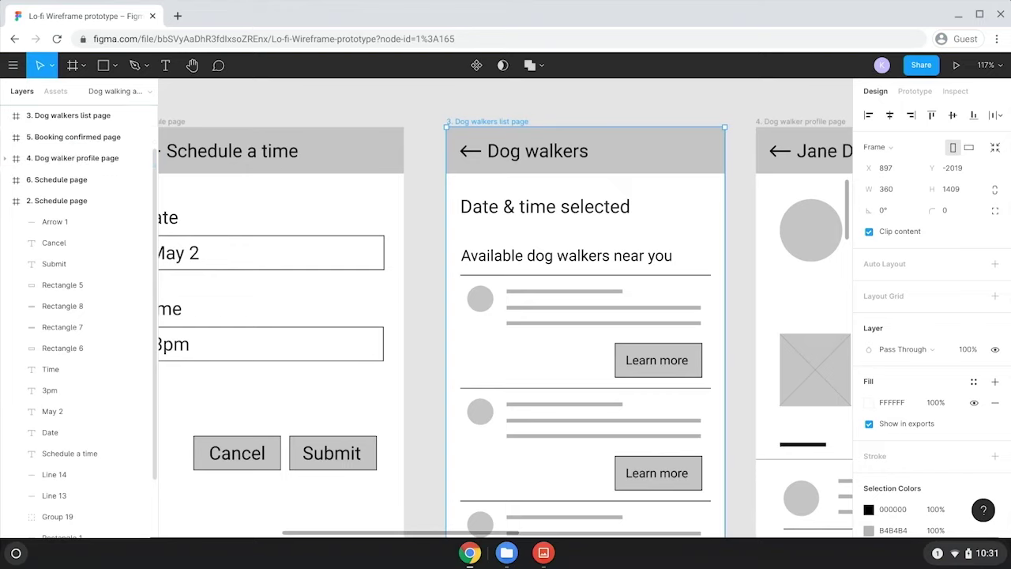
click(85, 139)
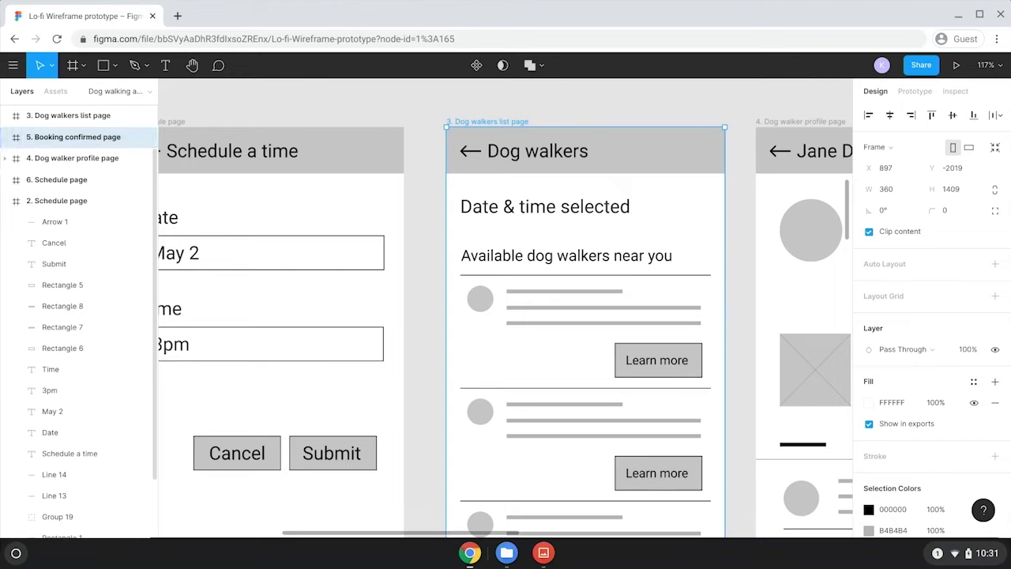
double_click(84, 139)
text(5. Boo)
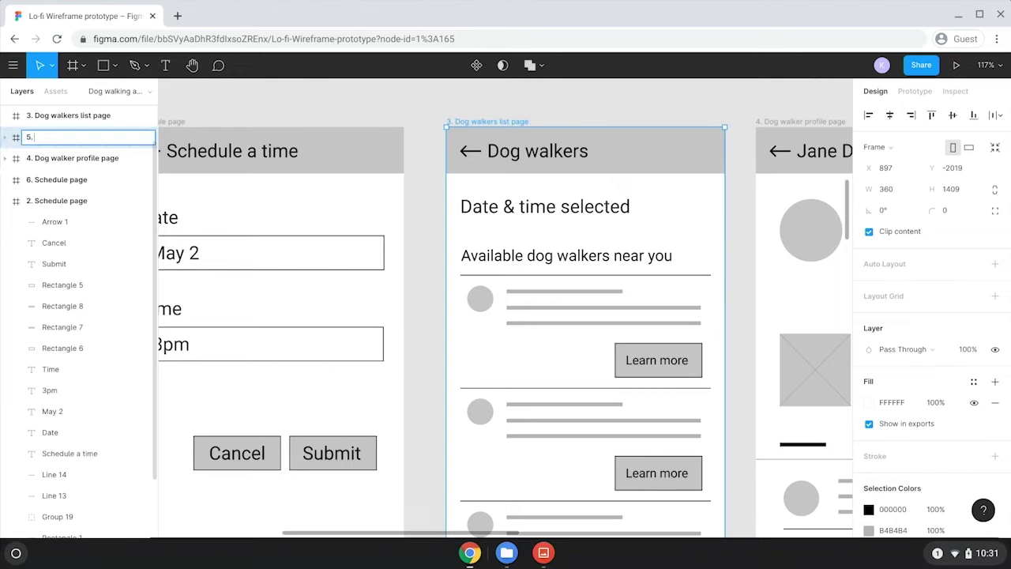
text(king confirmation page)
key(Return)
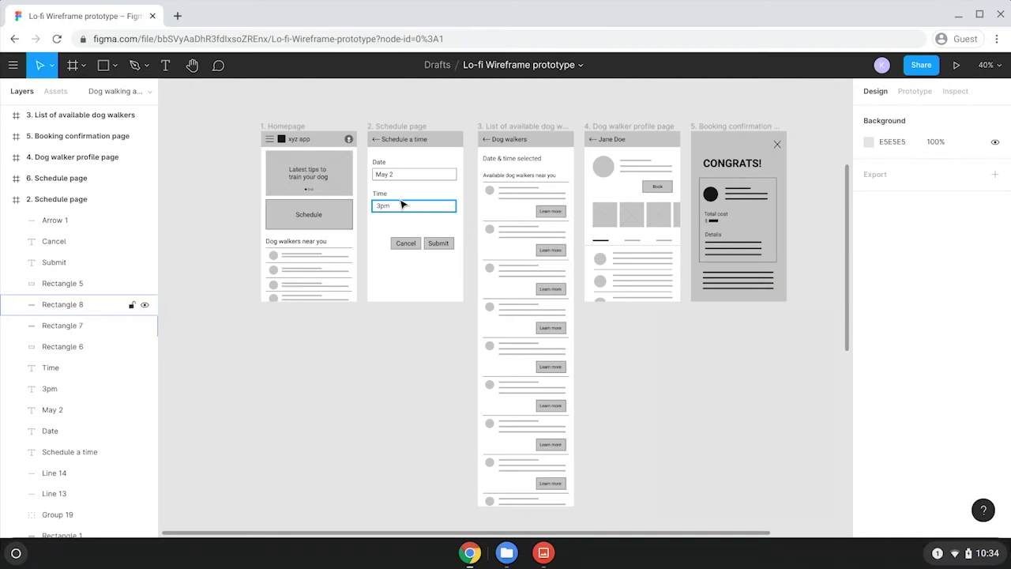
Switch to prototype settings, showing Google Nexus 5X with 1. Homepage as starting frame
click(924, 93)
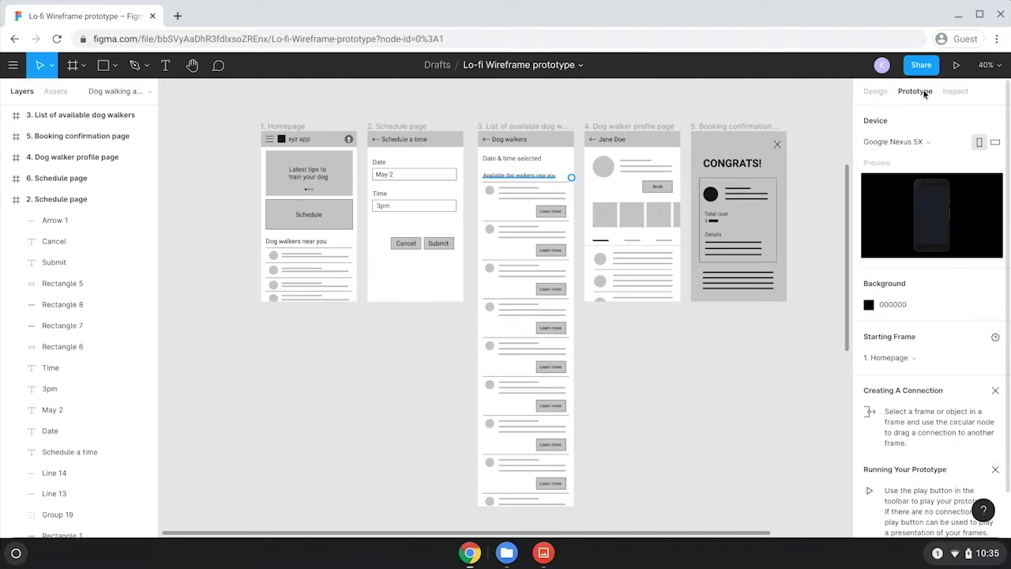
scroll(269, 185, up, 5)
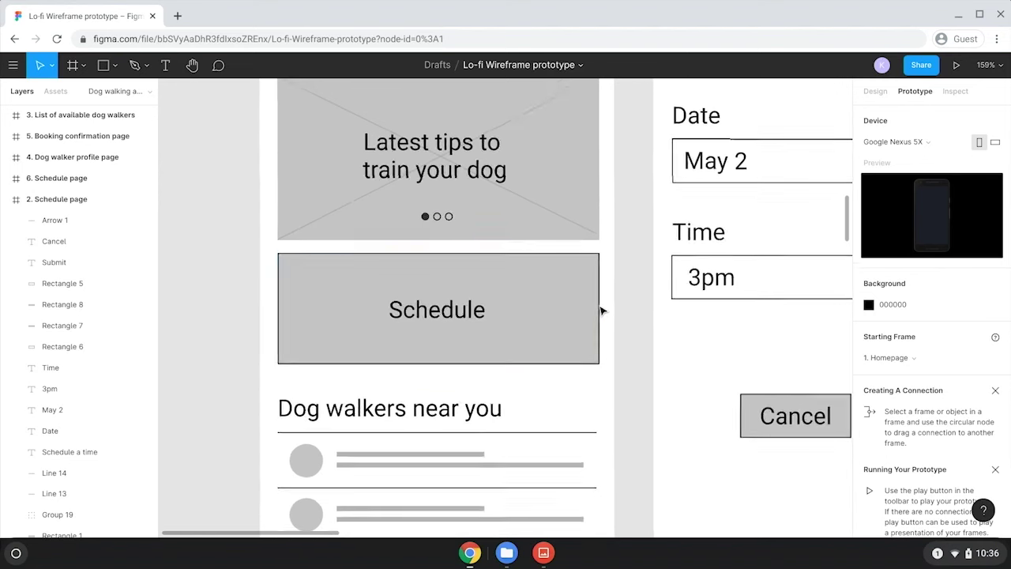
scroll(602, 310, down, 3)
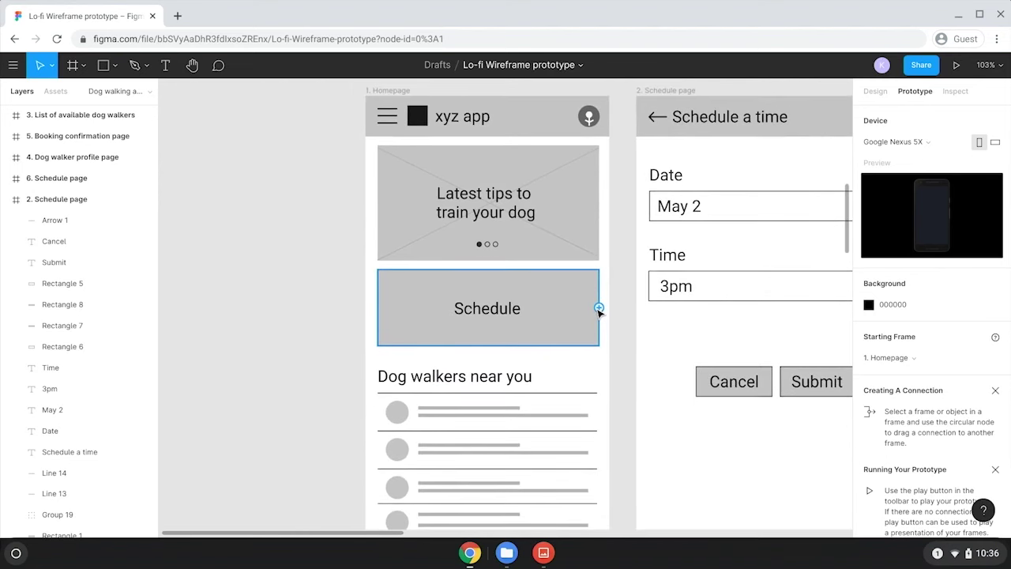
Connect the homepage Schedule block to the 2. Schedule page frame with an On Tap navigation
click(597, 308)
drag(599, 307, 646, 316)
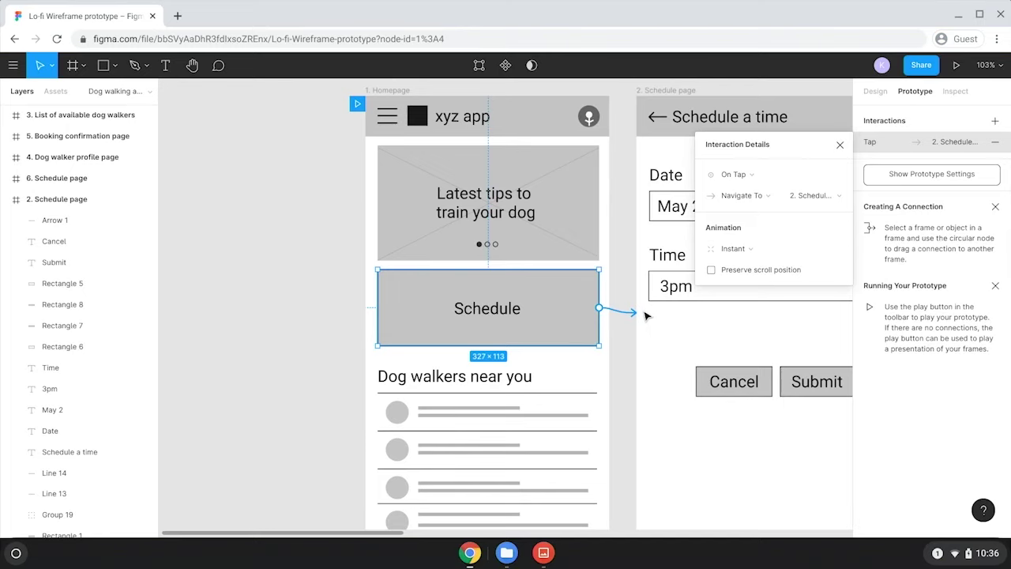
scroll(645, 316, right, 10)
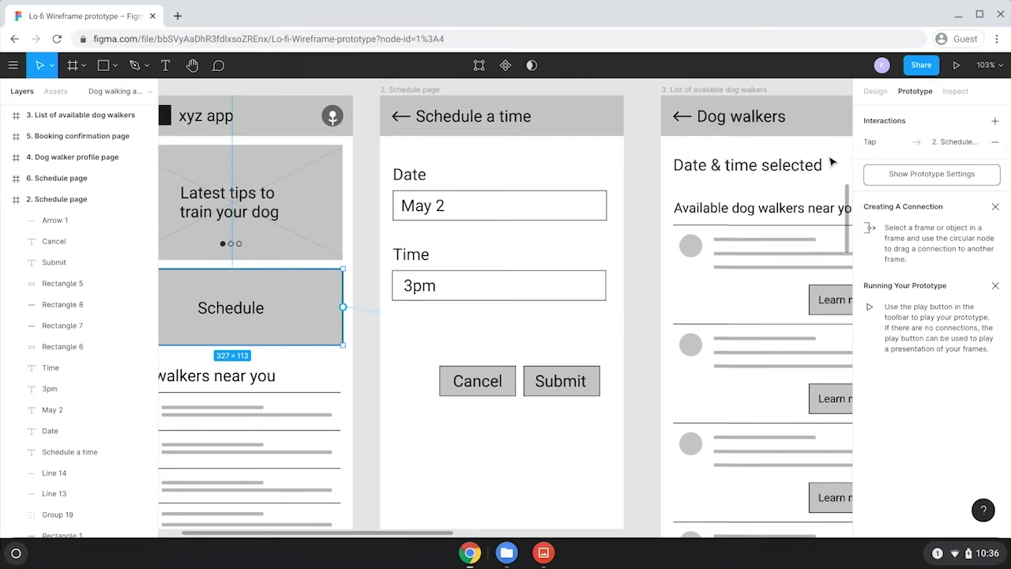
click(840, 145)
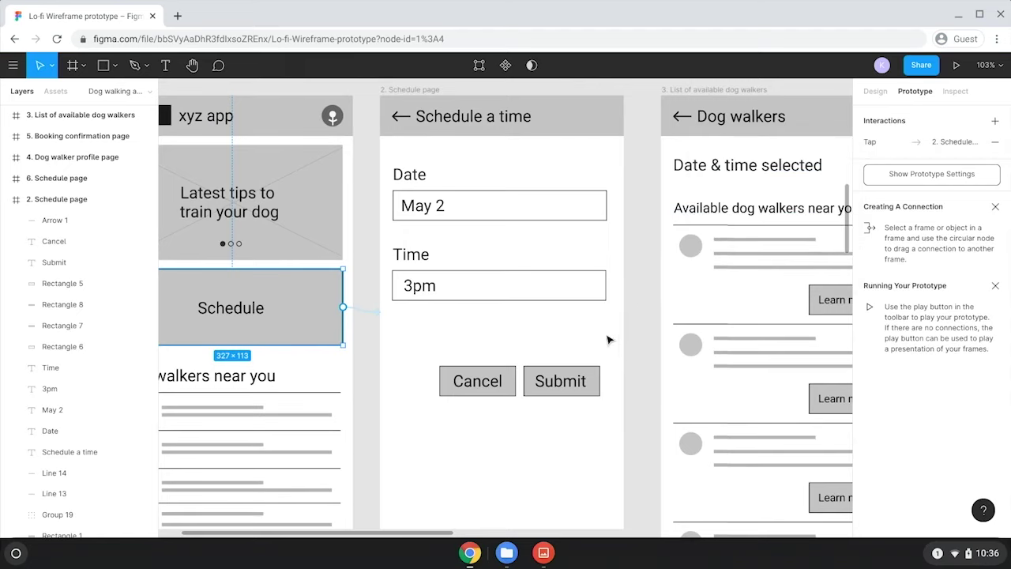
Link the Schedule page's Submit button to 3. List of available dog walkers
click(600, 383)
drag(600, 383, 676, 387)
scroll(676, 387, down, 5)
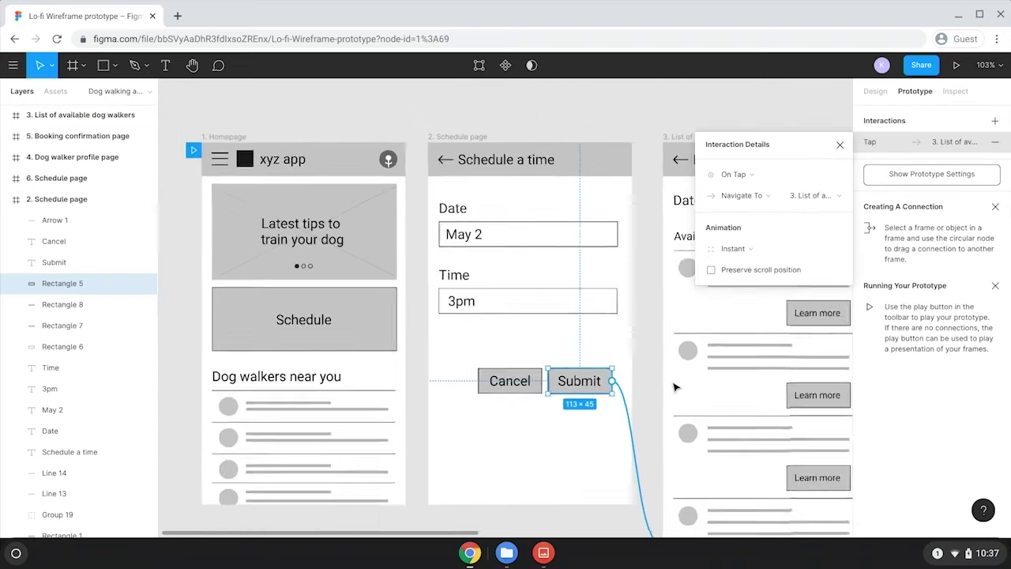
scroll(676, 387, right, 2)
scroll(676, 388, down, 2)
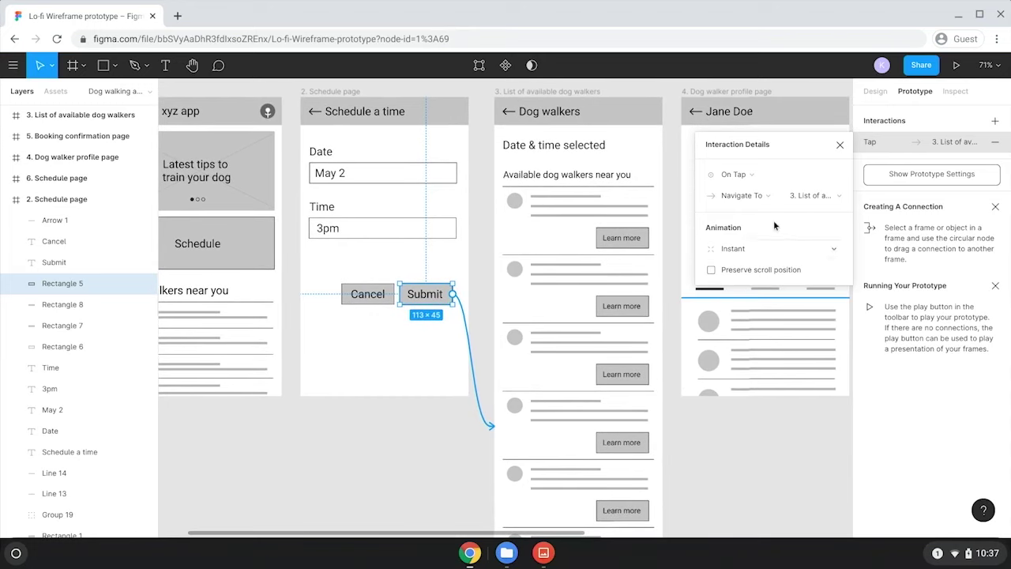
click(840, 146)
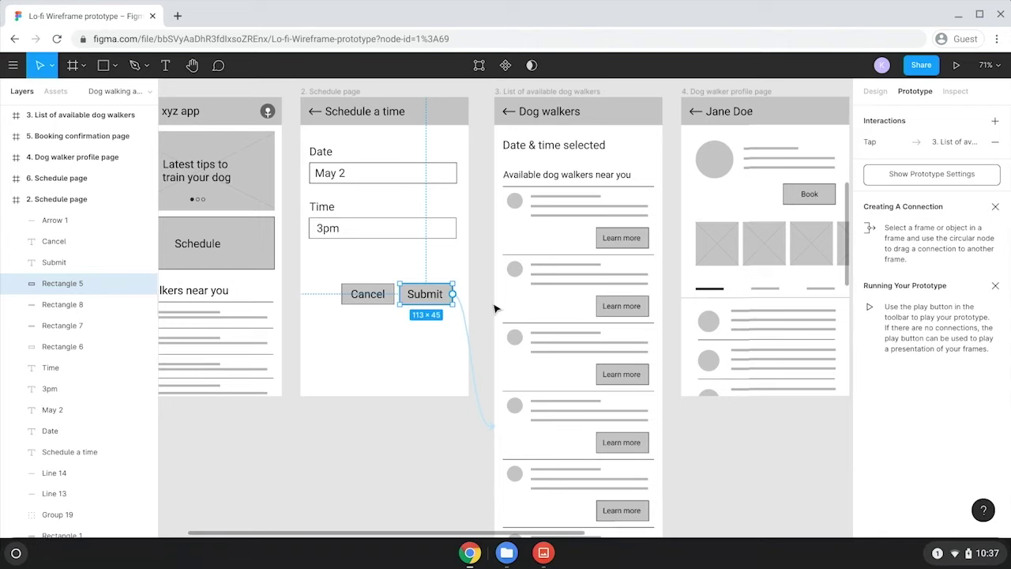
scroll(551, 205, up, 5)
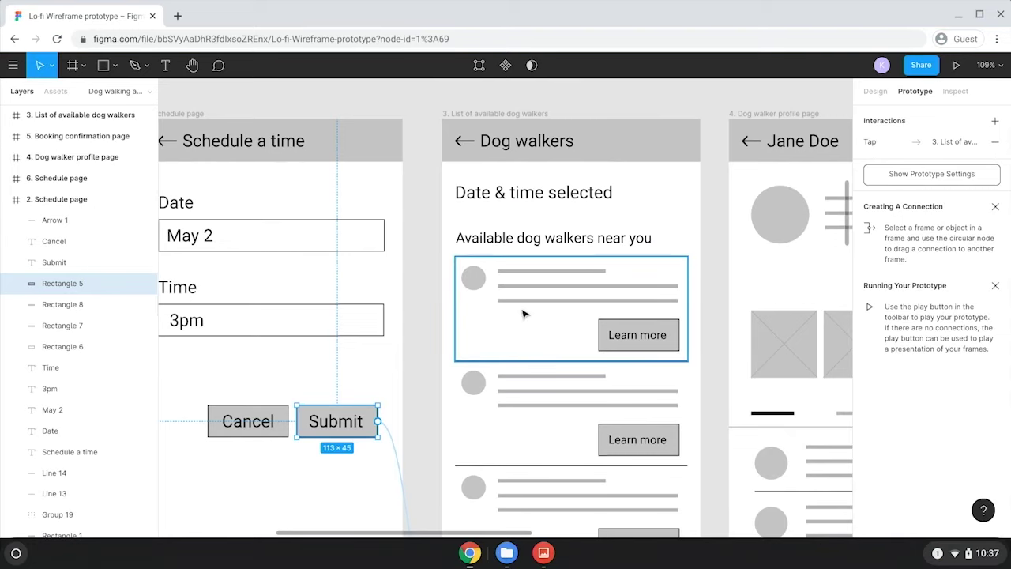
Link the first Learn more to the walker profile and Book to 5. Booking confirmation page
click(628, 334)
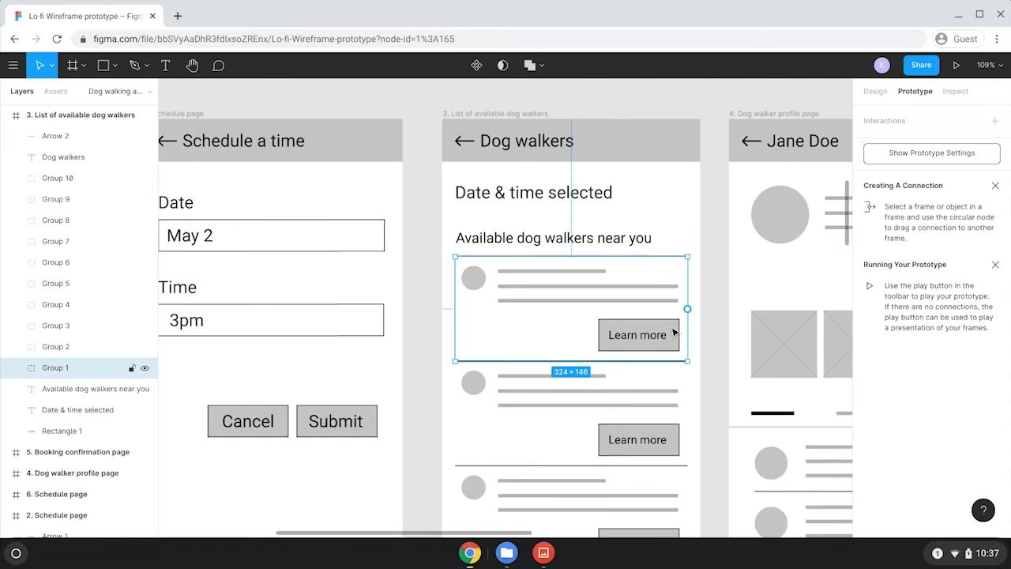
double_click(674, 333)
drag(680, 335, 745, 345)
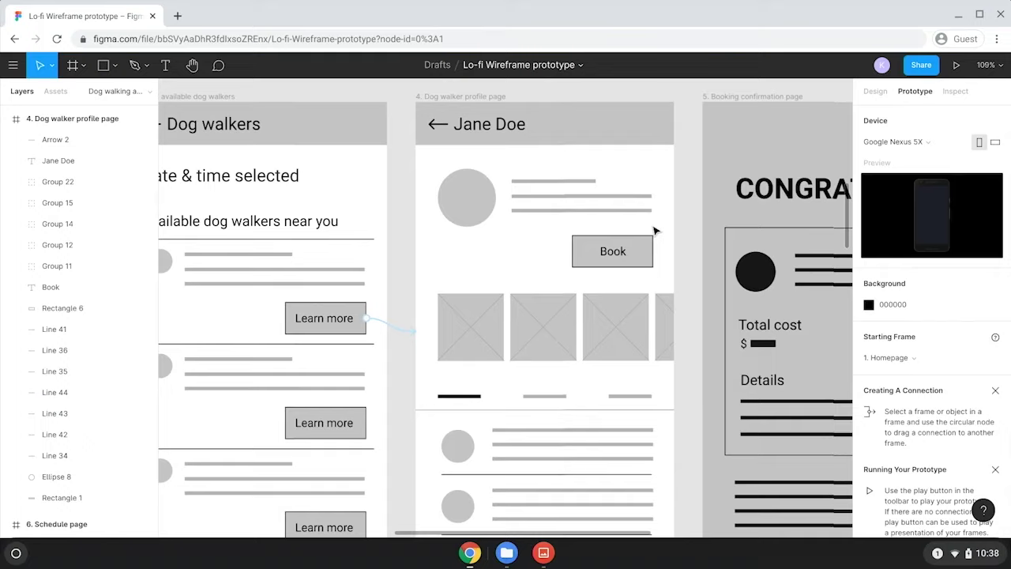
scroll(653, 226, right, 3)
scroll(653, 226, right, 2)
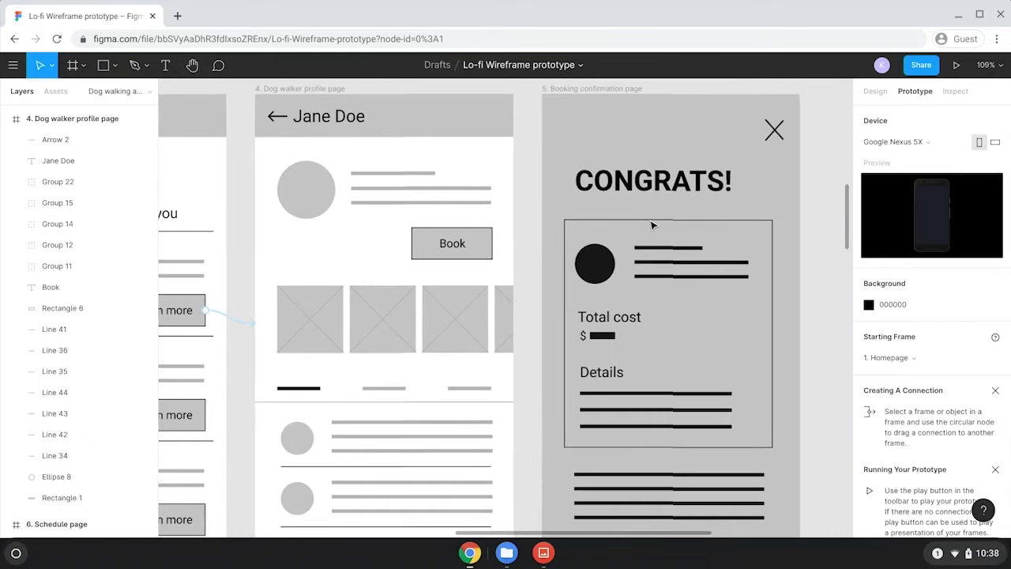
key(Escape)
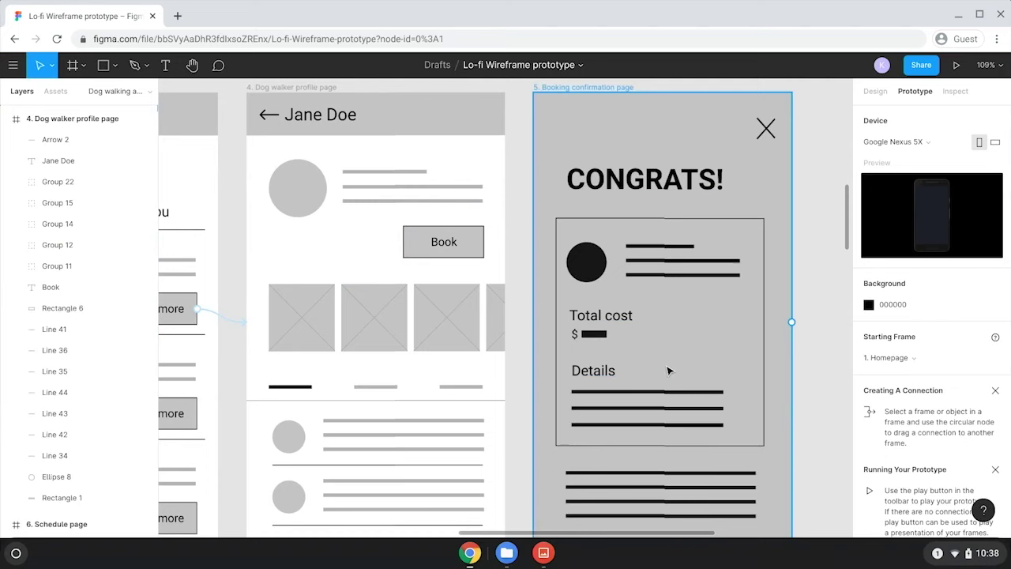
click(480, 247)
drag(485, 247, 544, 264)
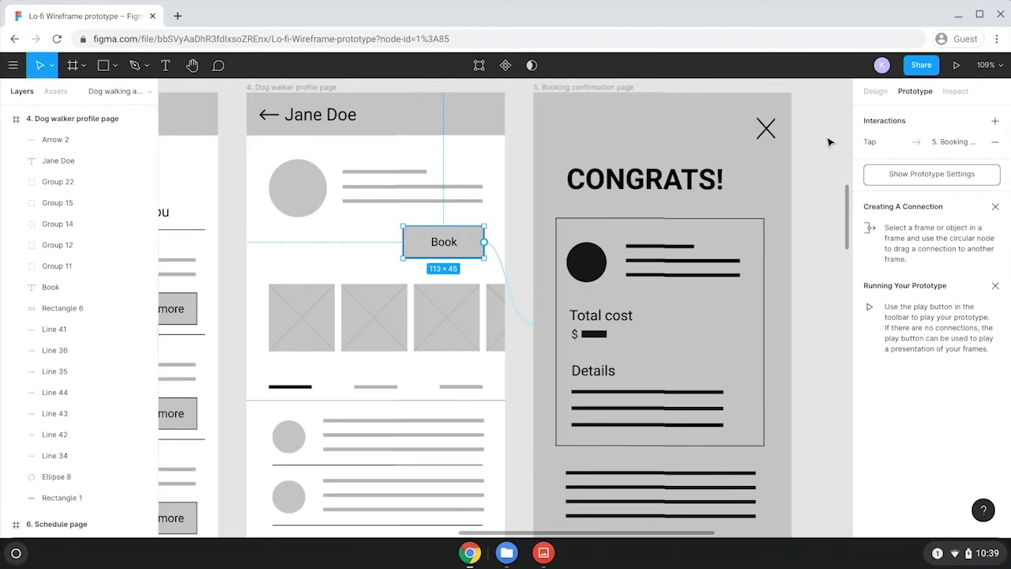
Play the prototype and tap Schedule, then Submit, to reach the dog walkers list
click(956, 66)
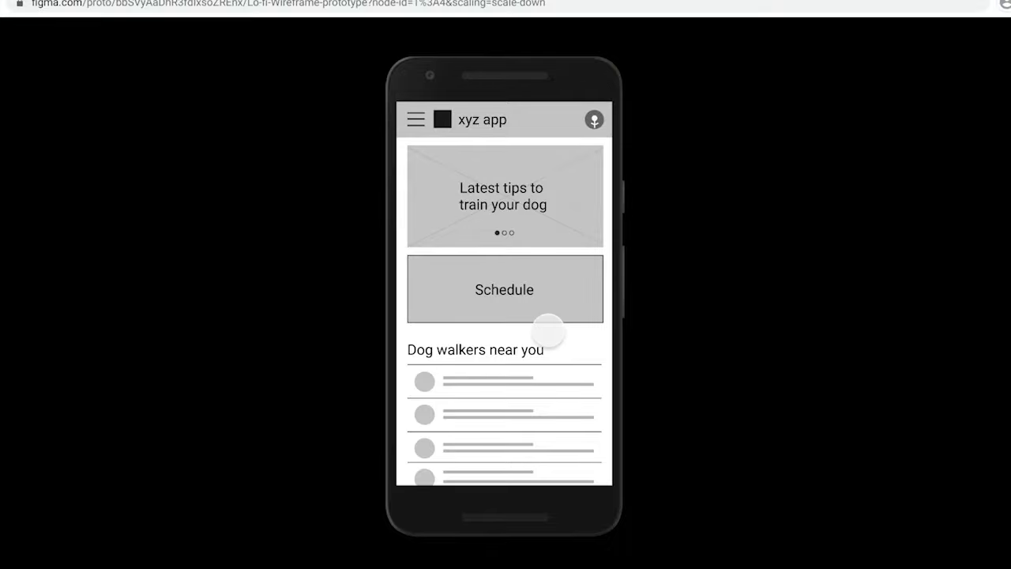
click(519, 291)
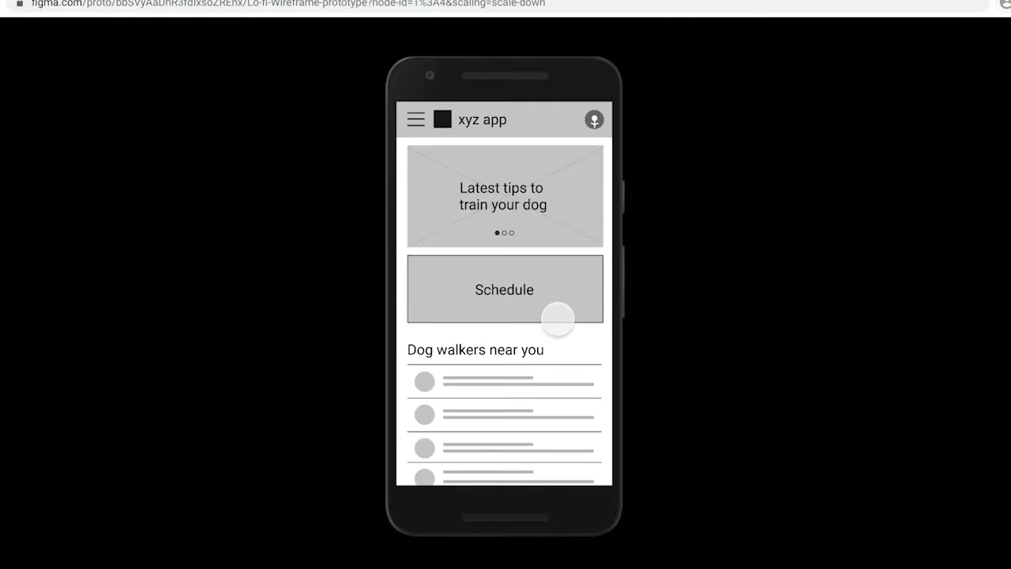
click(519, 292)
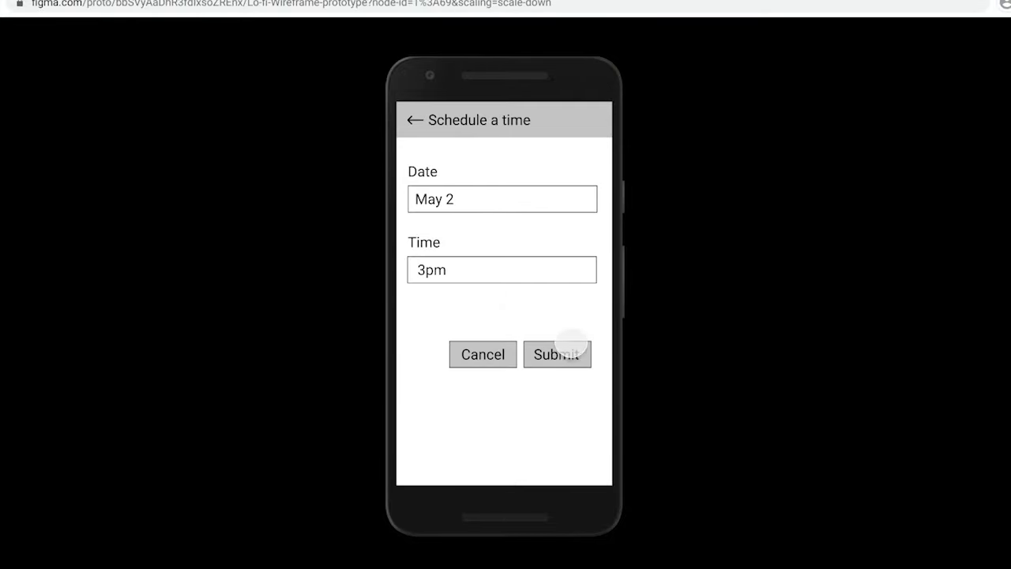
click(564, 357)
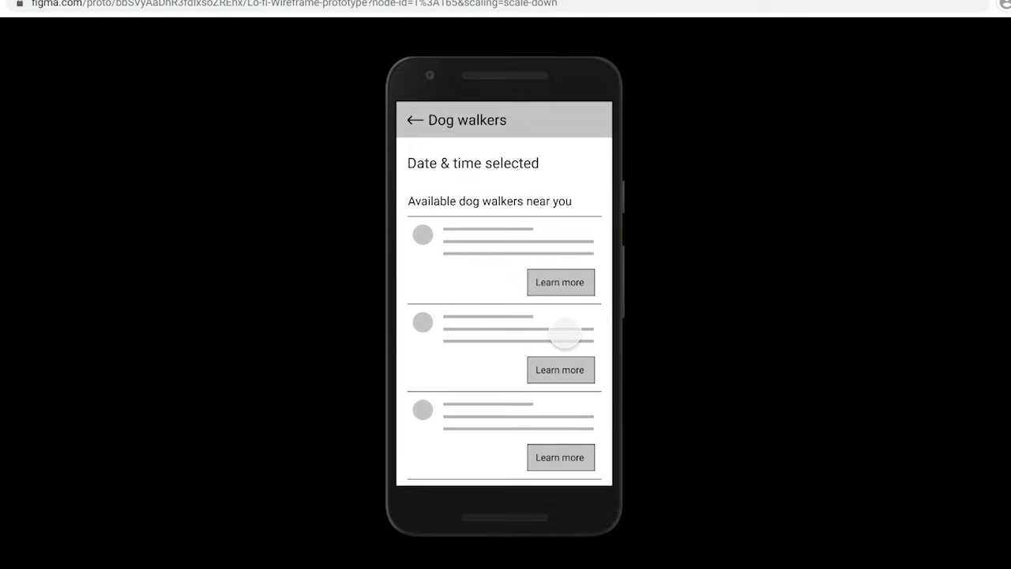
scroll(564, 332, down, 2)
scroll(564, 332, down, 5)
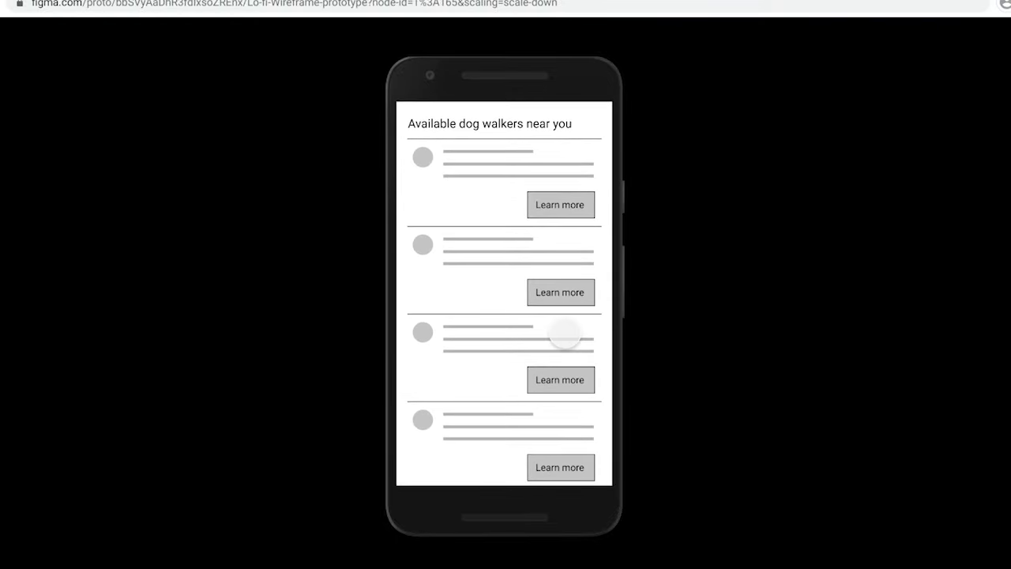
scroll(564, 333, down, 2)
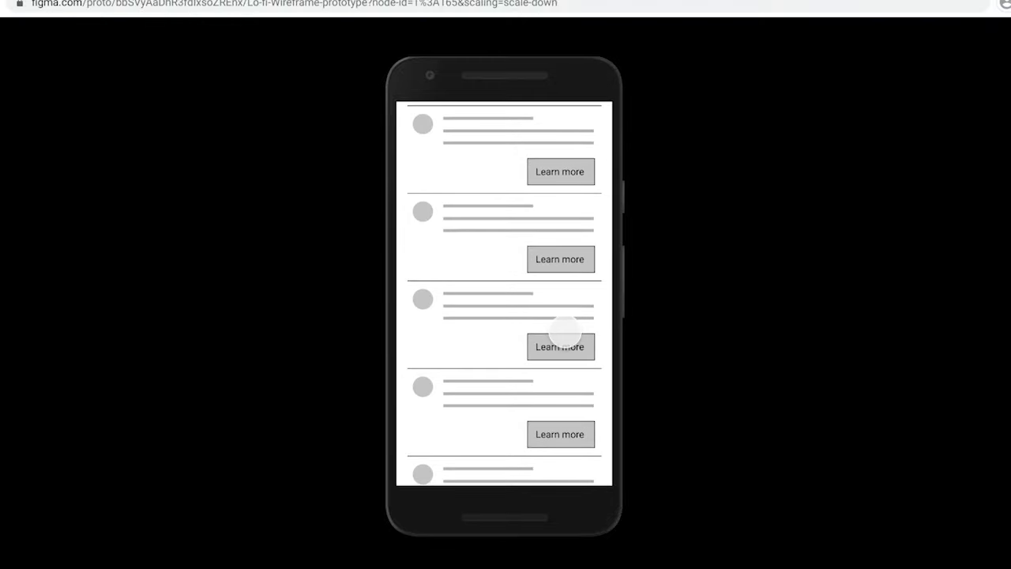
scroll(564, 332, down, 1)
scroll(564, 331, up, 5)
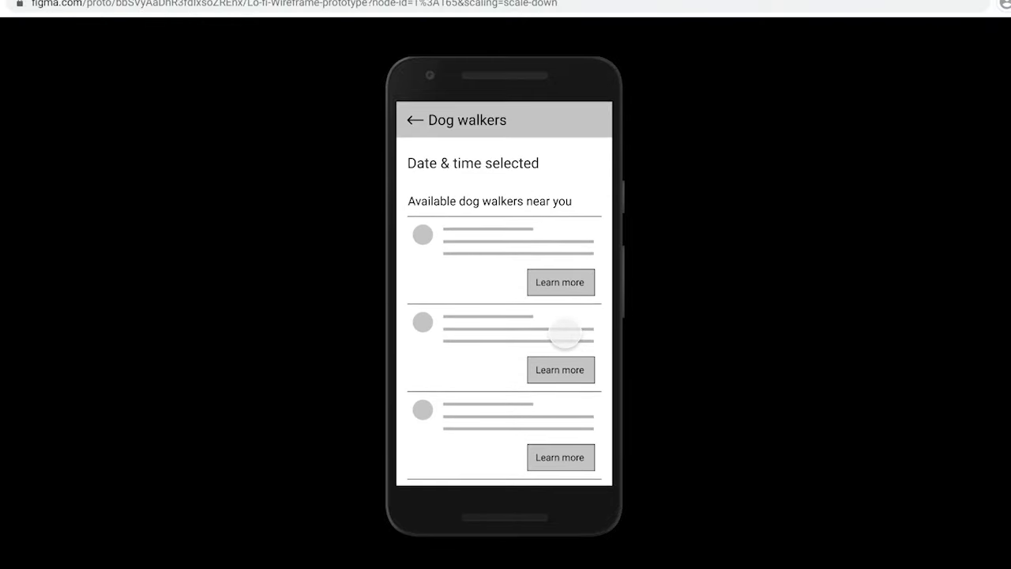
Open the first walker's profile, book to reach 'CONGRATS!', then try the unlinked third Learn more
click(570, 283)
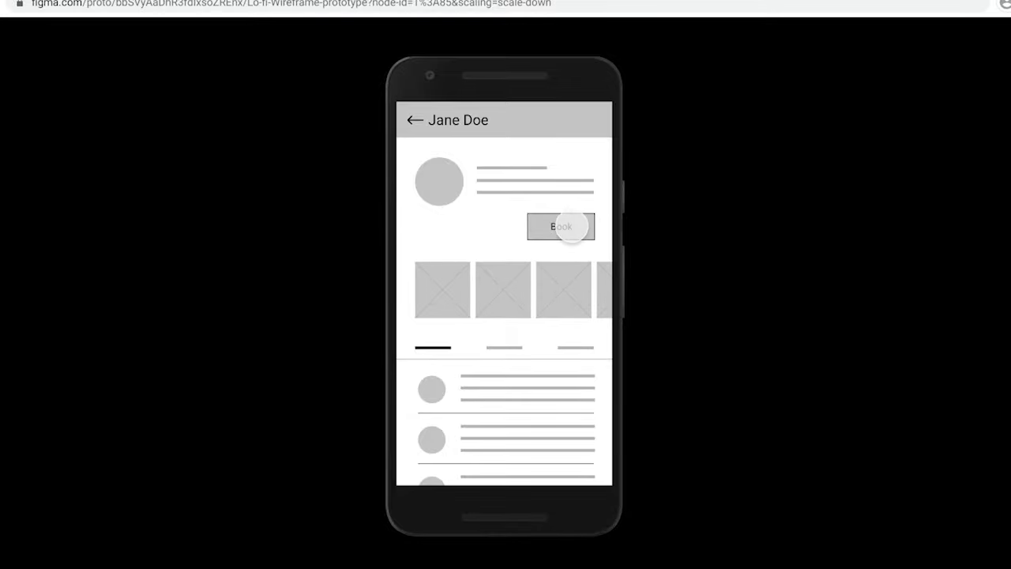
click(576, 225)
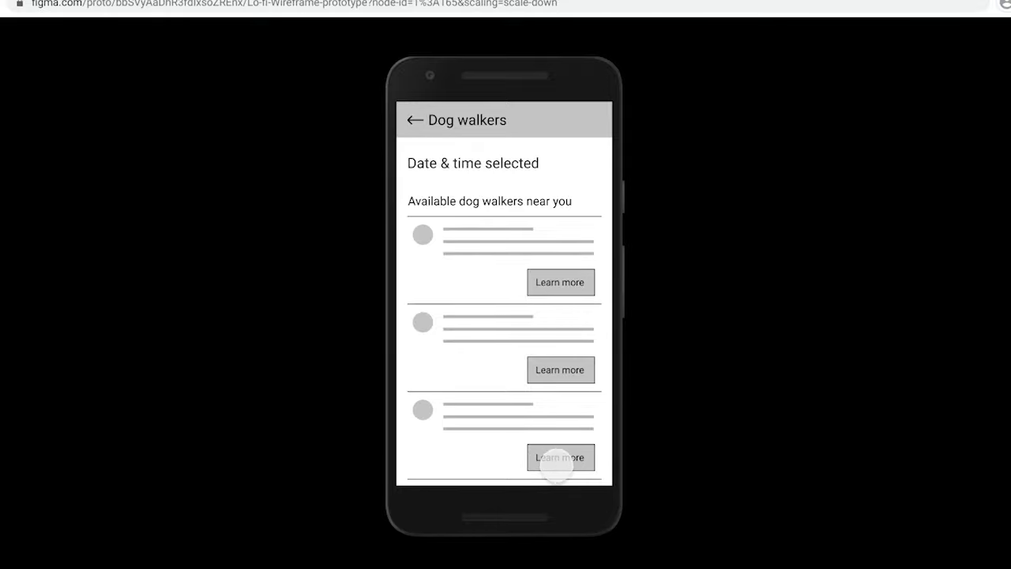
click(562, 457)
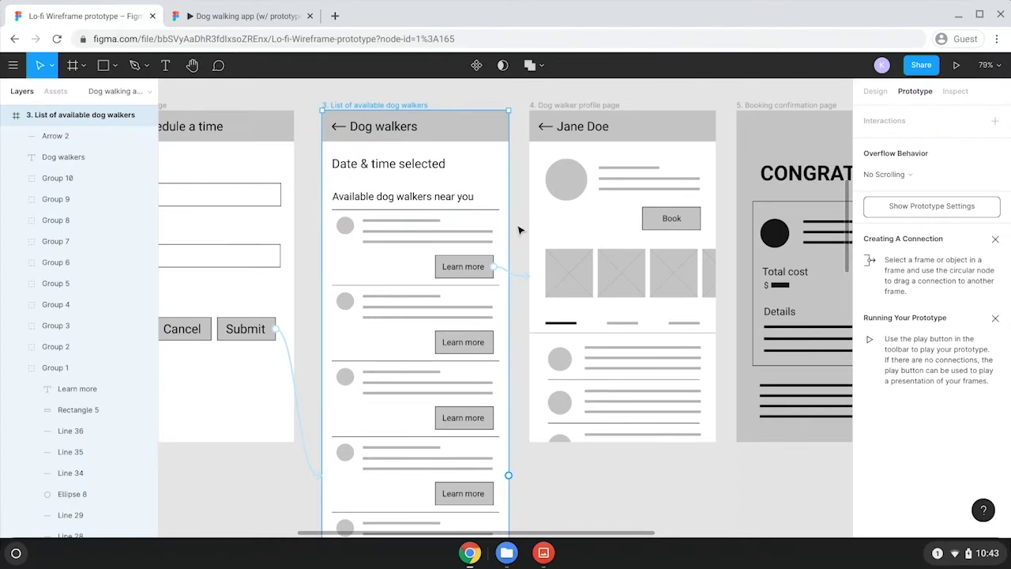
Link the second, third and next two Learn more buttons to 4. Dog walker profile page
scroll(497, 261, down, 2)
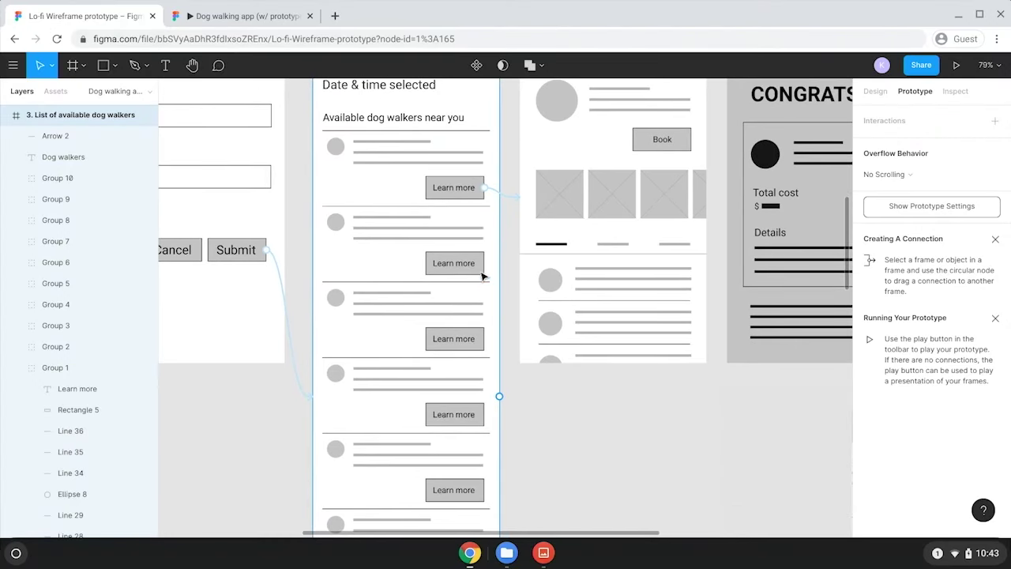
click(478, 265)
drag(484, 263, 536, 273)
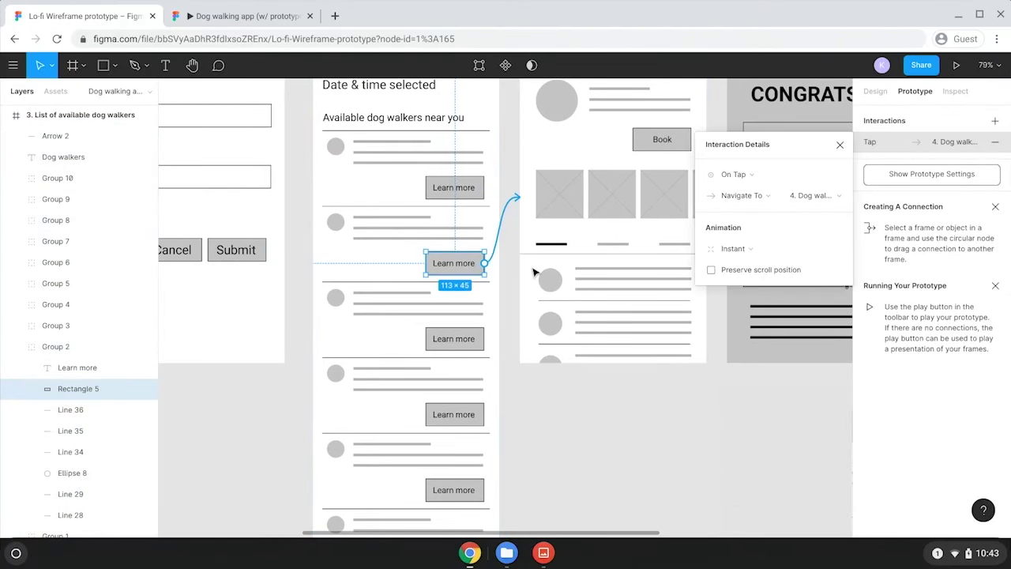
click(480, 338)
drag(485, 338, 539, 316)
scroll(534, 319, down, 2)
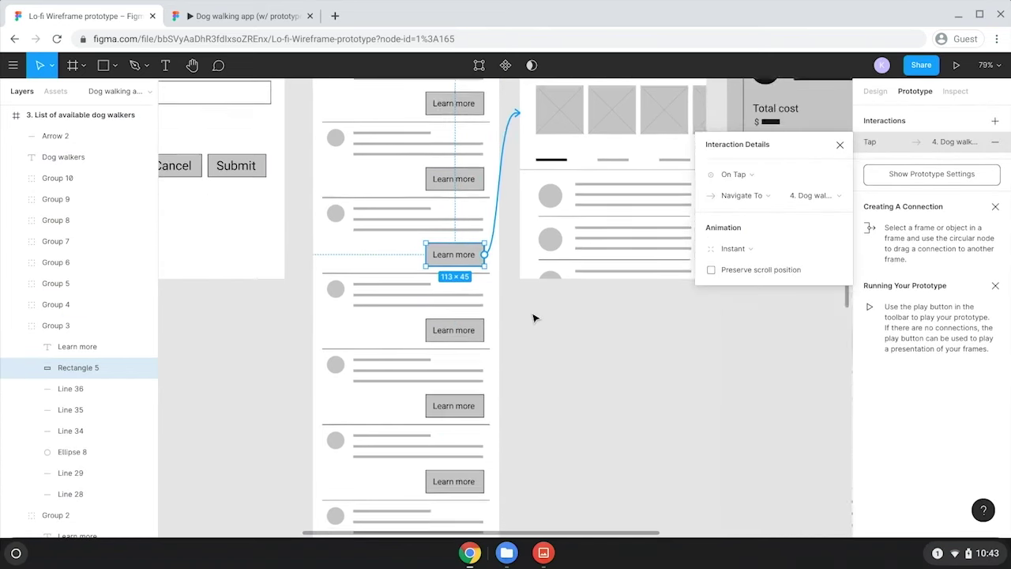
scroll(533, 319, down, 2)
click(452, 271)
click(451, 270)
drag(482, 272, 576, 213)
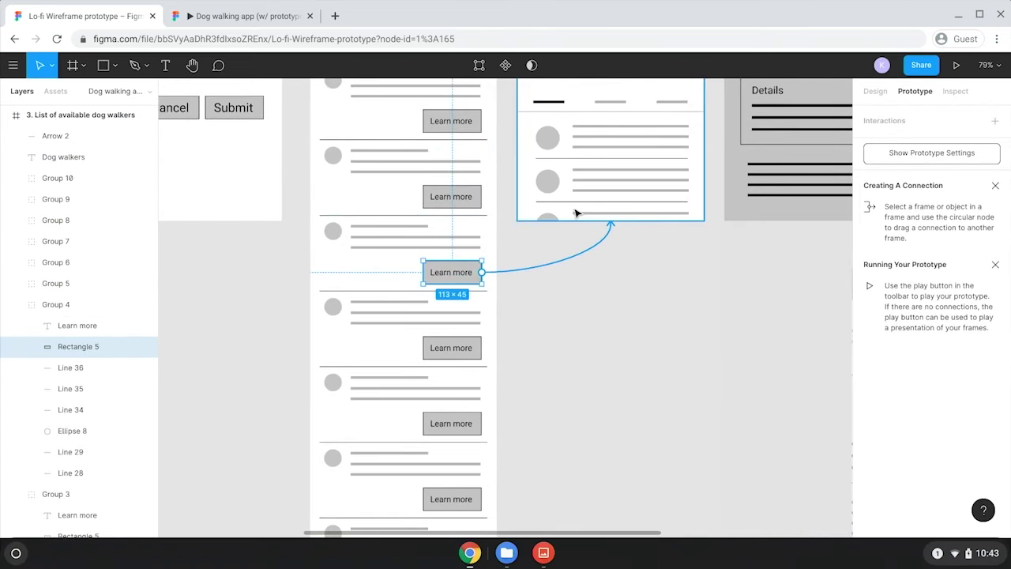
click(458, 348)
click(472, 347)
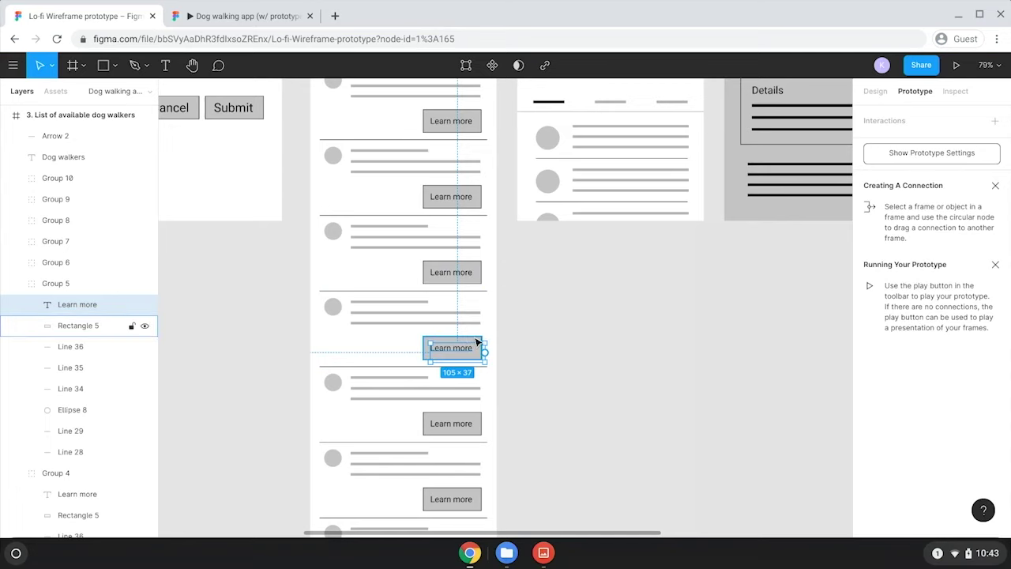
click(484, 348)
drag(482, 348, 681, 189)
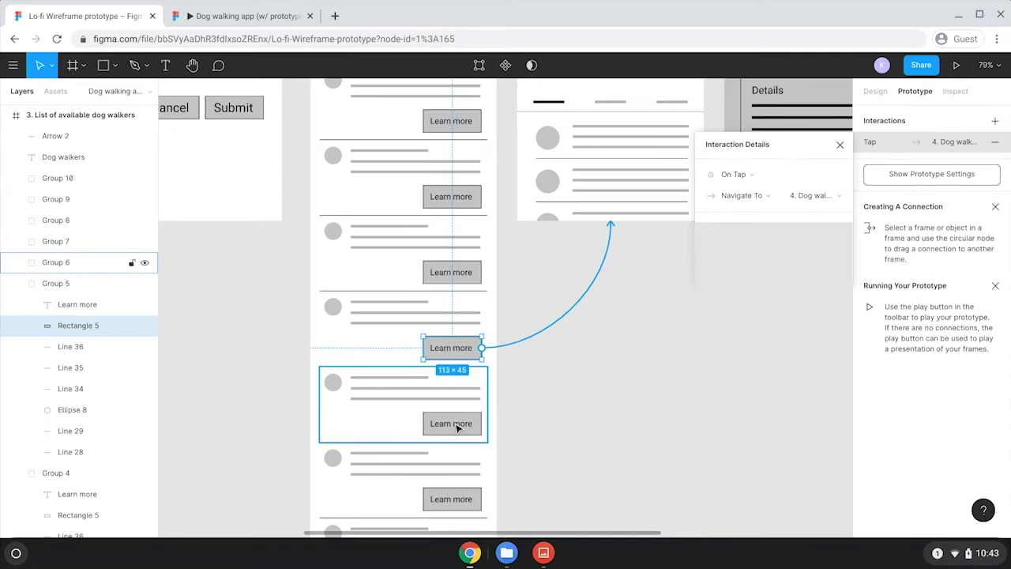
Link the remaining Learn more buttons further down the list to the profile page
double_click(456, 422)
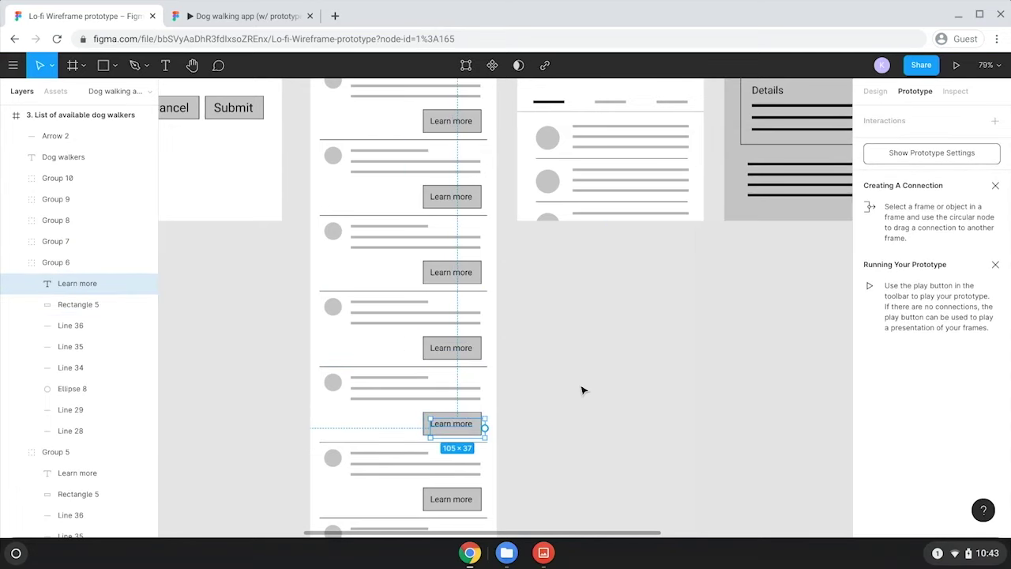
scroll(582, 388, up, 3)
scroll(526, 385, down, 1)
click(434, 318)
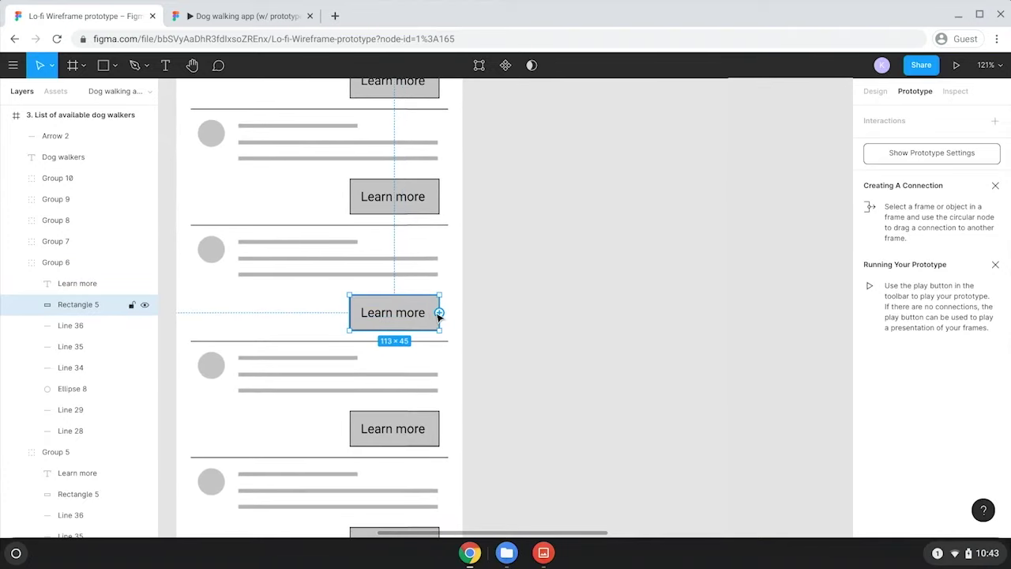
drag(439, 314, 624, 260)
scroll(628, 266, down, 3)
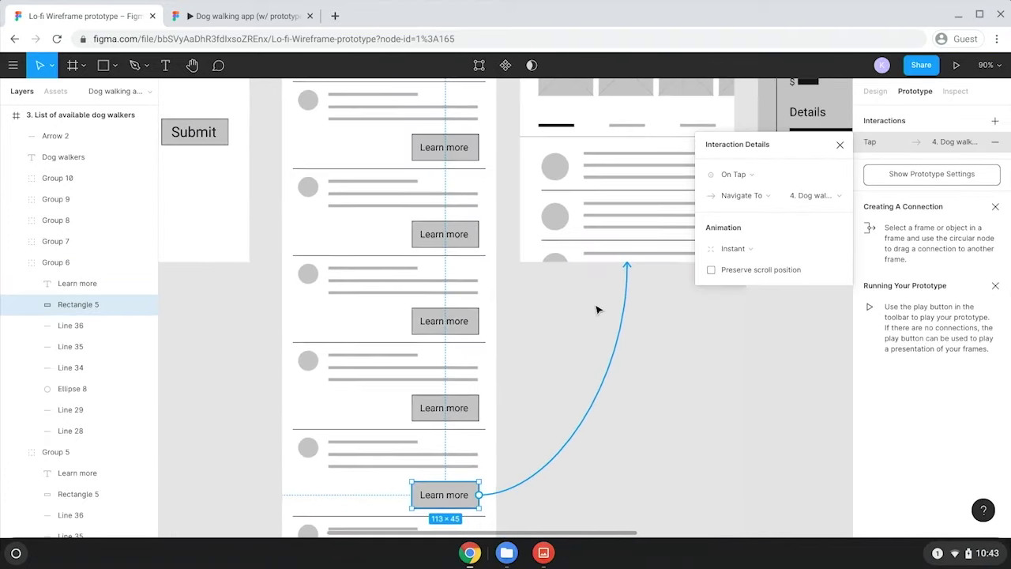
scroll(475, 382, down, 3)
double_click(474, 359)
drag(477, 362, 609, 294)
scroll(492, 219, down, 5)
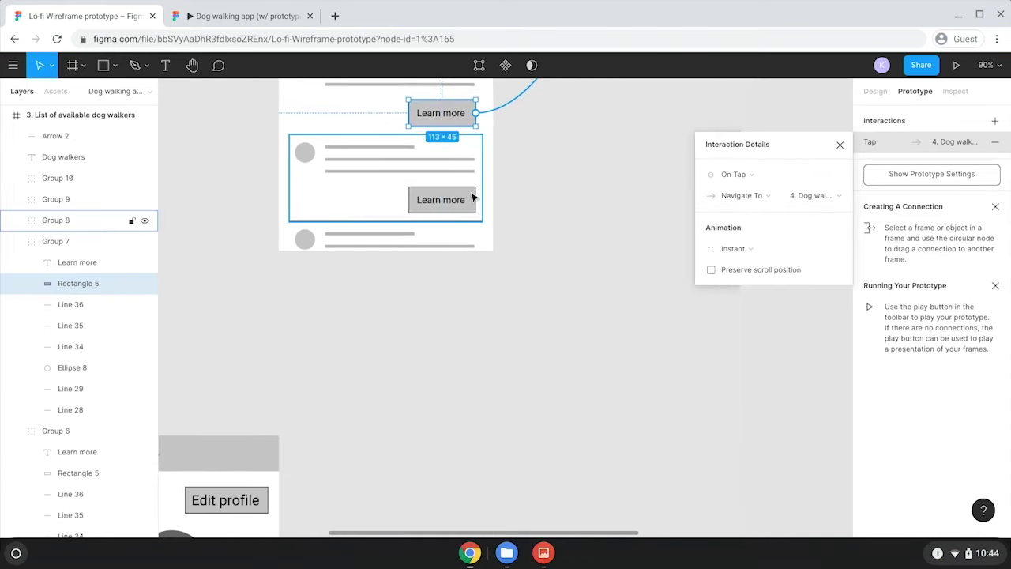
double_click(474, 199)
drag(475, 201, 605, 128)
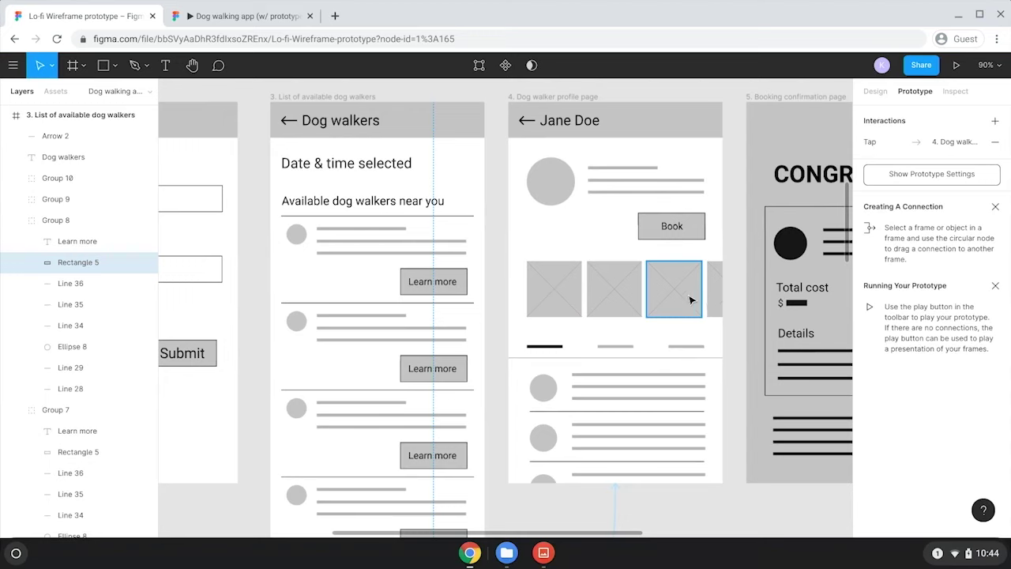
Link the profile back arrow to the Dog walkers list and the Dog walkers back arrow to Schedule
click(731, 245)
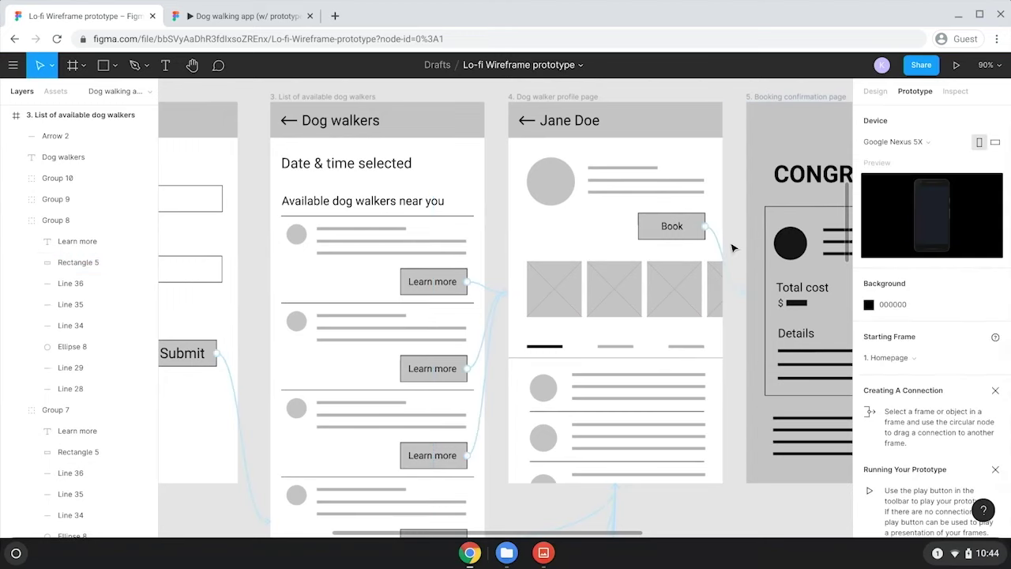
click(532, 123)
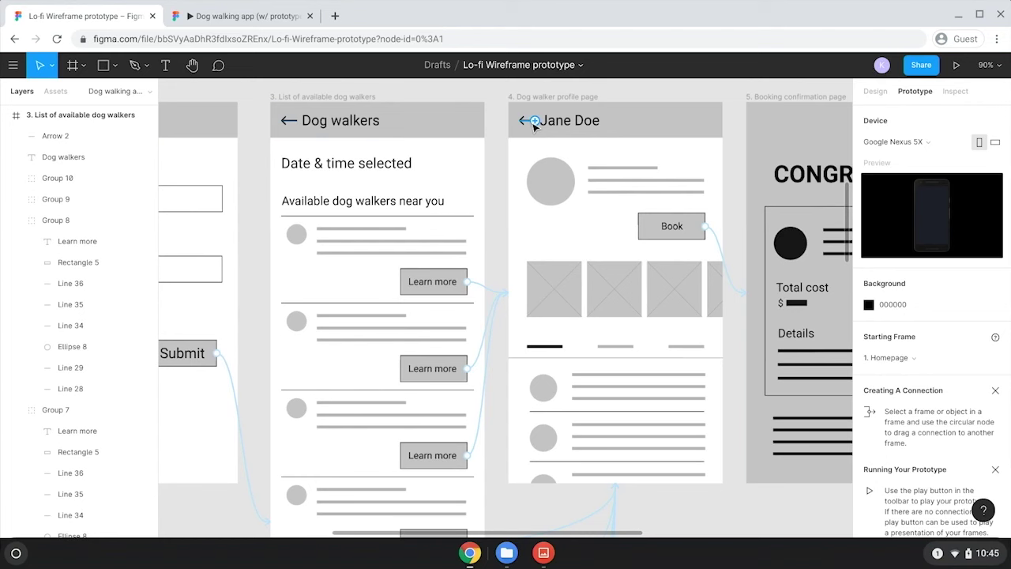
drag(535, 123, 445, 169)
scroll(444, 169, down, 5)
click(692, 126)
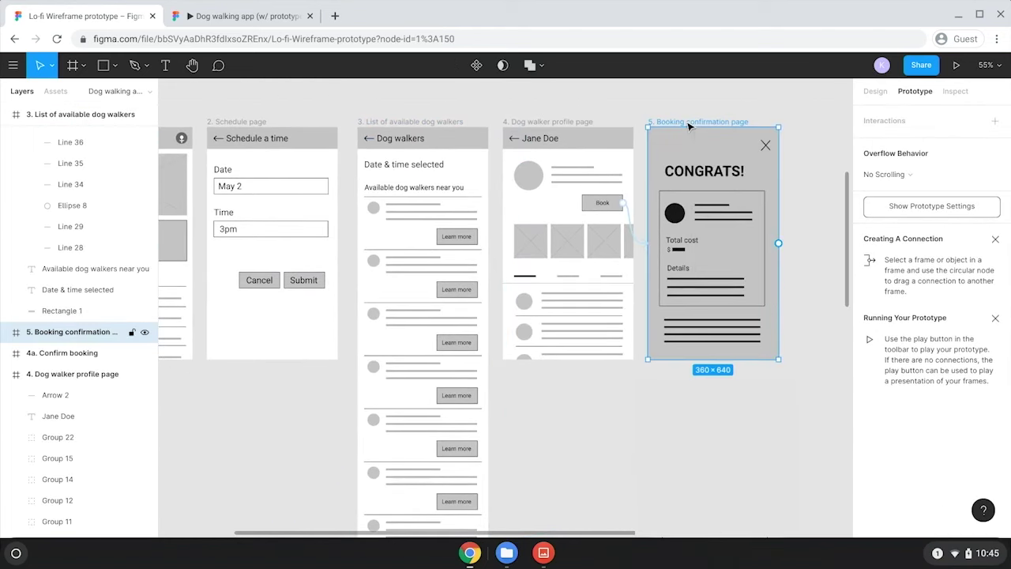
click(368, 139)
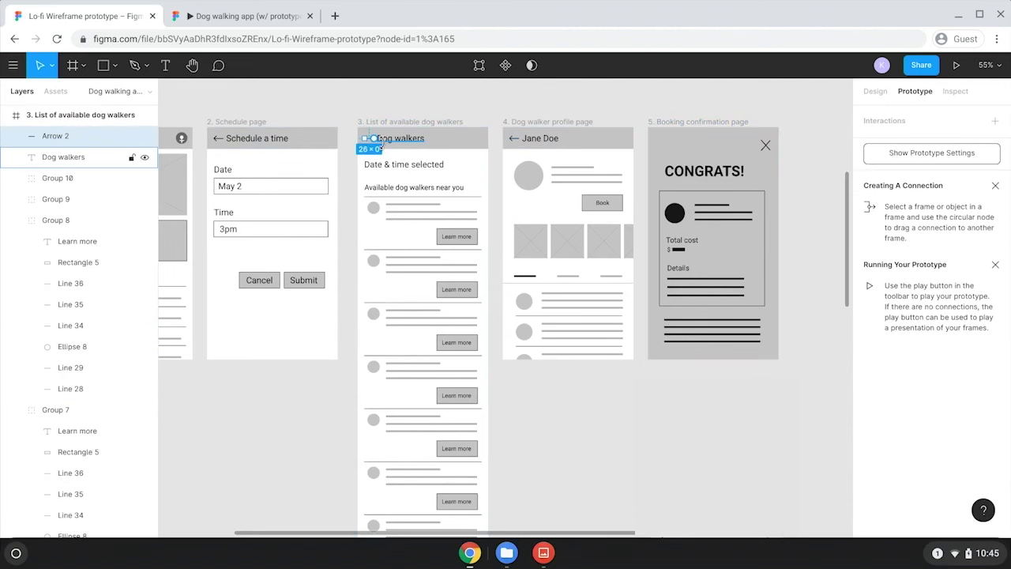
drag(374, 139, 229, 148)
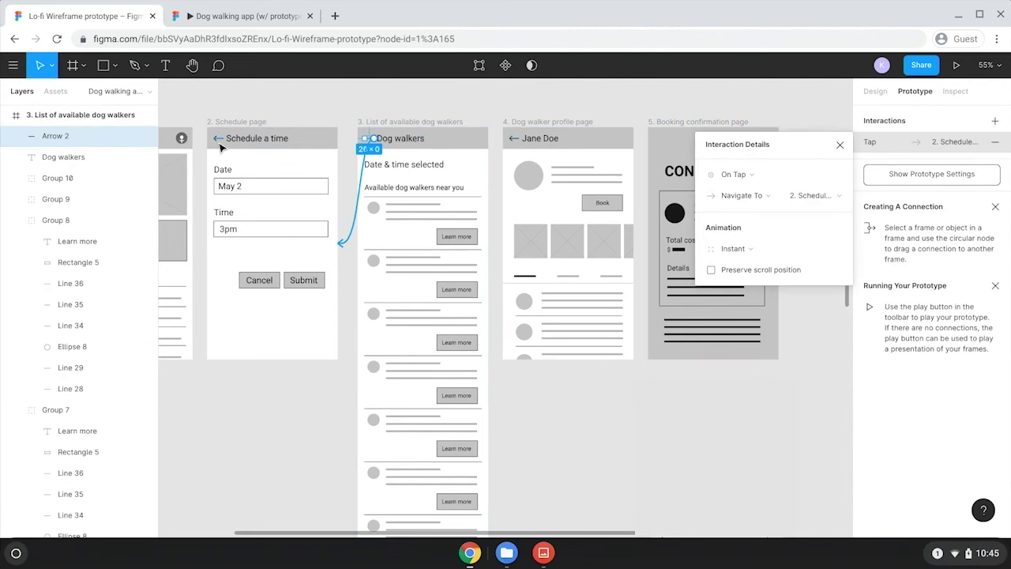
Link the Schedule page back arrow back and the confirmation page's close mark to 1. Homepage
scroll(221, 148, up, 3)
click(409, 147)
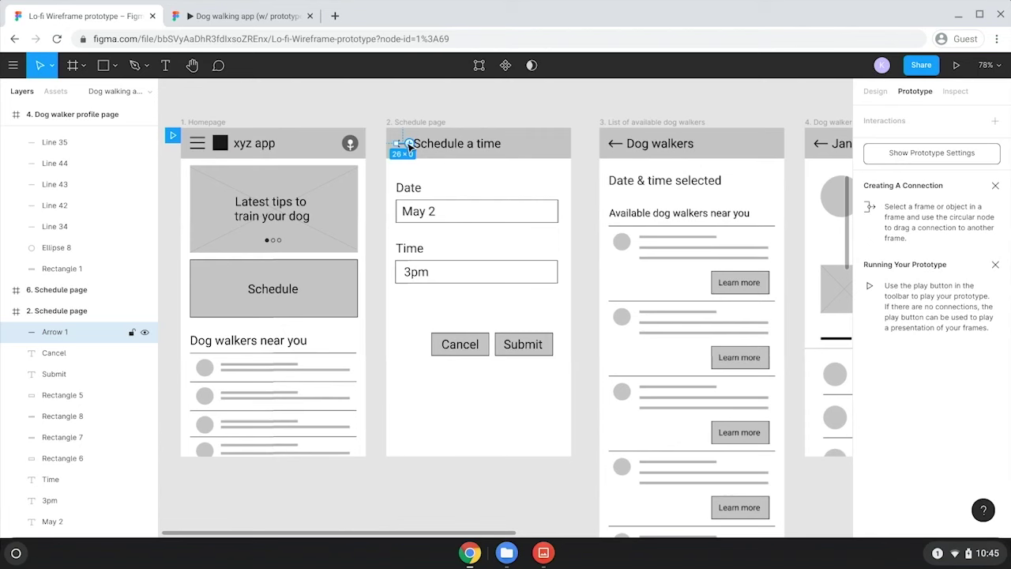
drag(409, 147, 335, 196)
scroll(684, 151, right, 5)
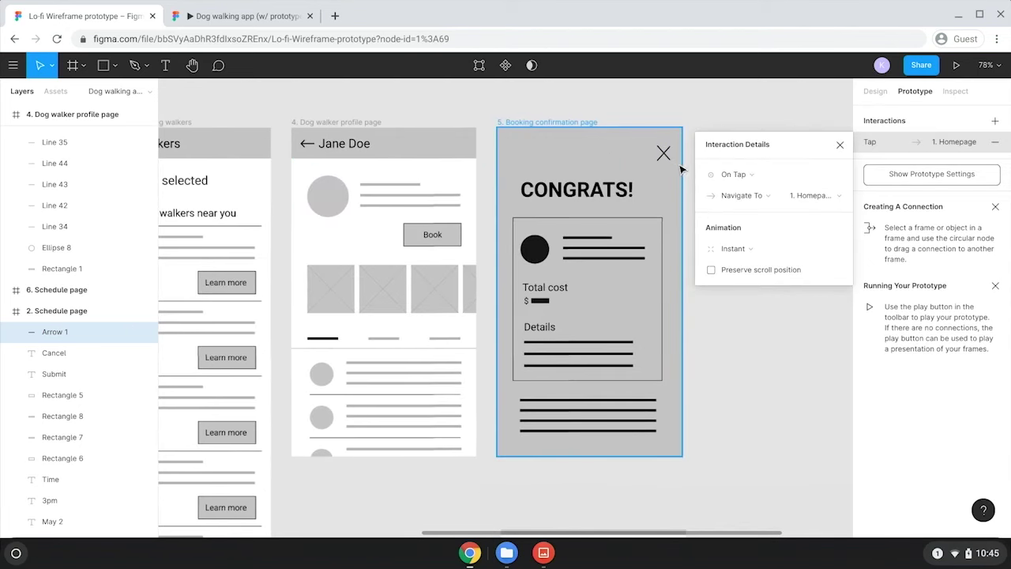
click(663, 153)
drag(669, 152, 477, 170)
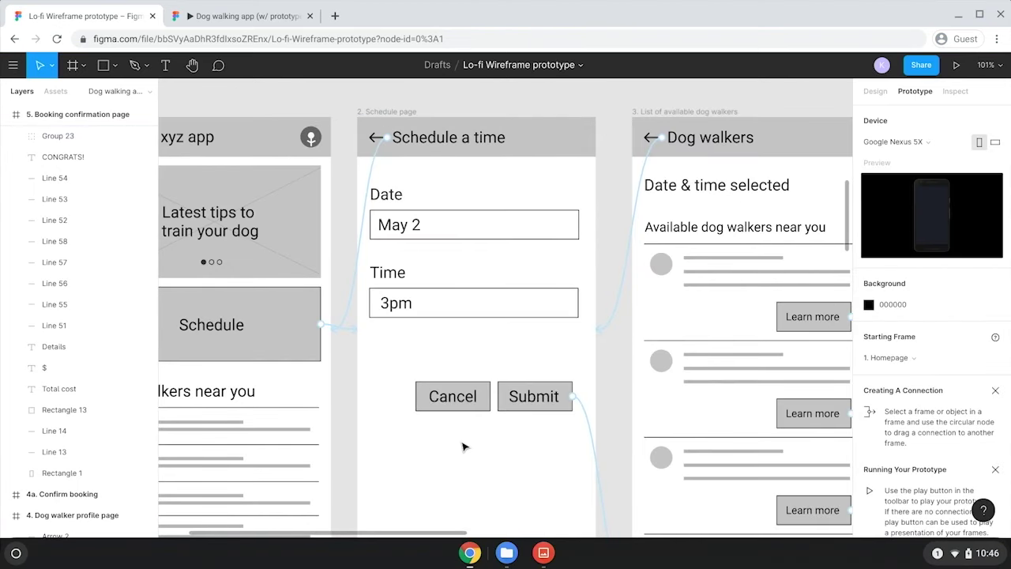
Connect the Schedule page's Cancel button to 1. Homepage as an On Tap Navigate To
click(479, 406)
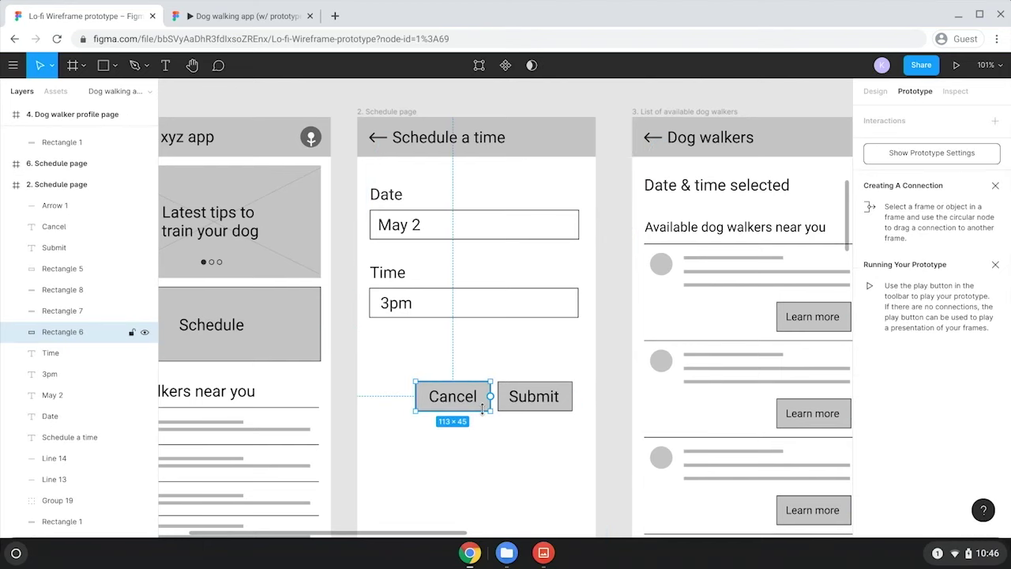
drag(490, 395, 300, 429)
scroll(300, 429, left, 4)
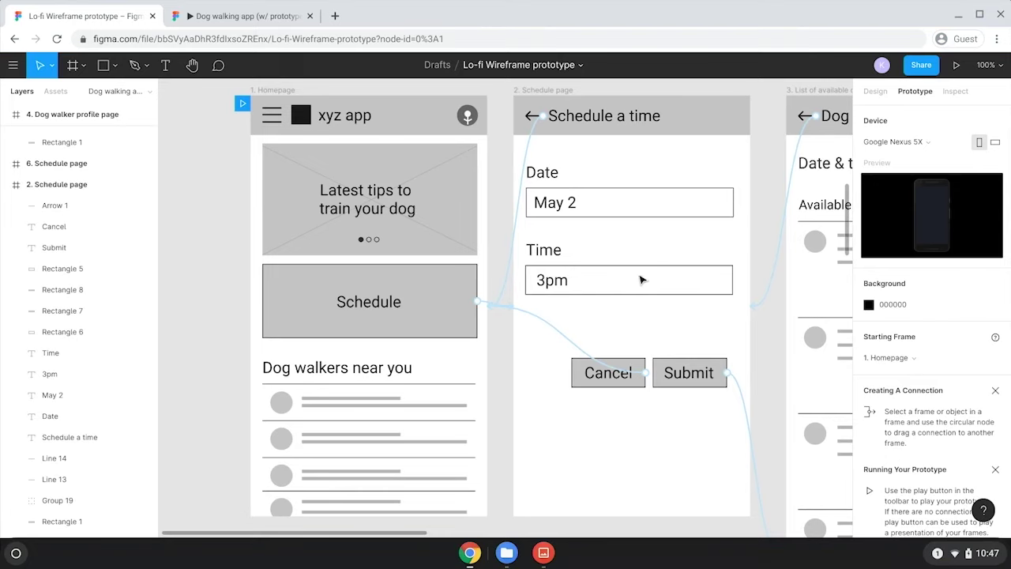
Pan up to the My profile frame and inspect its header bar and Payment details field
drag(625, 314, 528, 211)
drag(608, 397, 580, 192)
drag(571, 403, 551, 190)
drag(545, 387, 520, 91)
drag(545, 413, 578, 107)
click(578, 108)
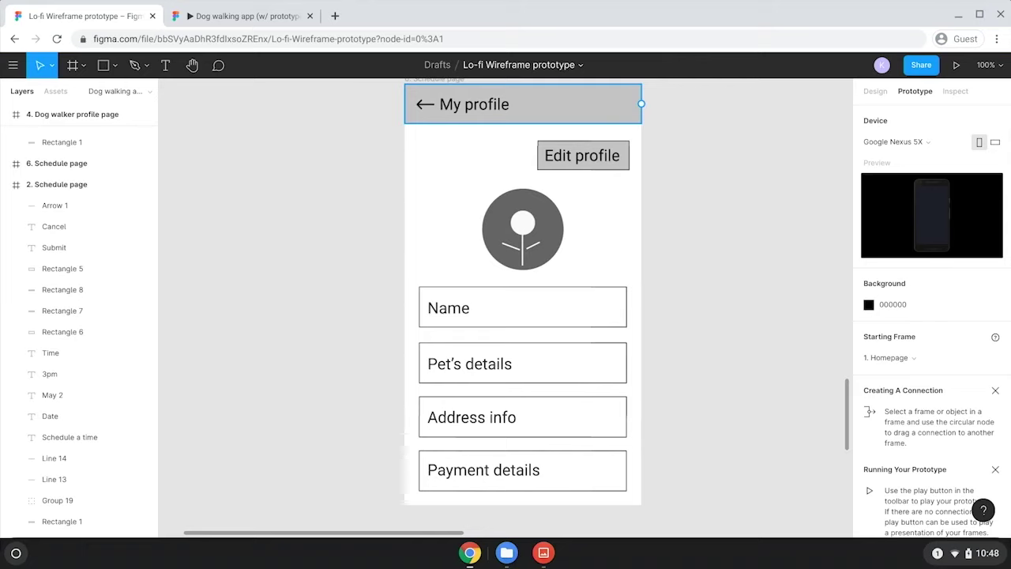
click(454, 483)
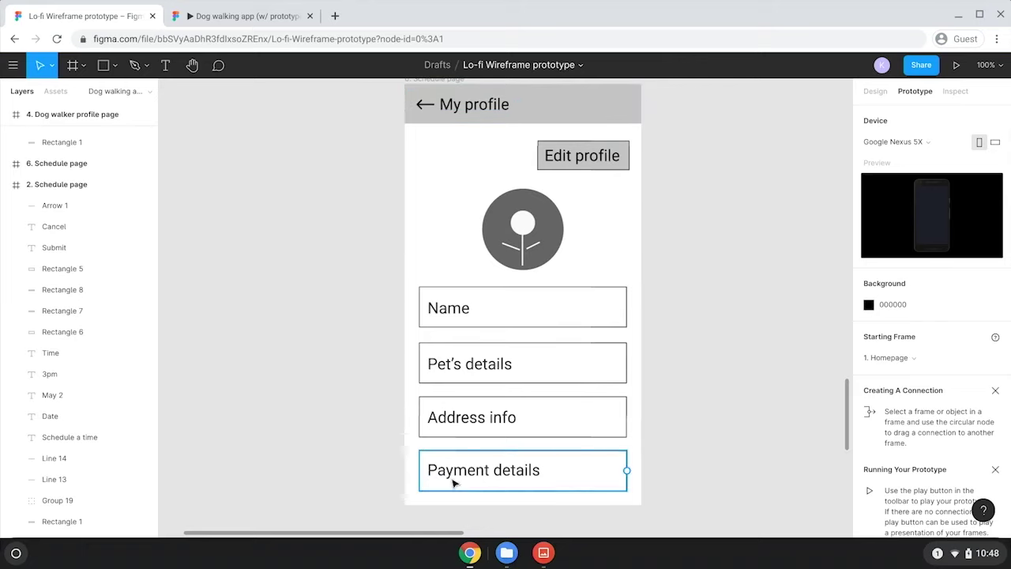
click(699, 466)
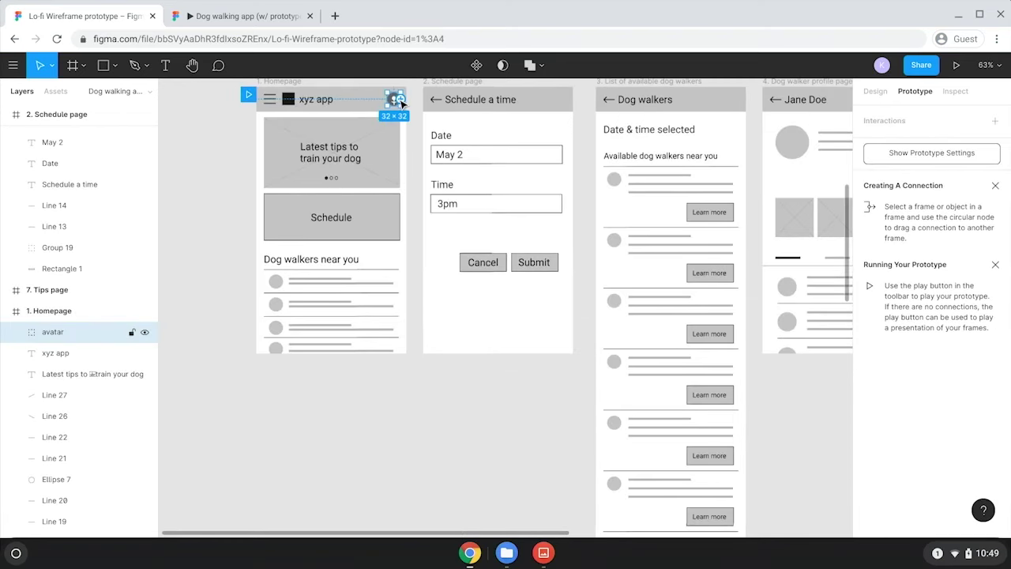
Link the My profile page's back arrow to 1. Homepage
drag(401, 103, 500, 402)
click(500, 403)
scroll(418, 194, up, 2)
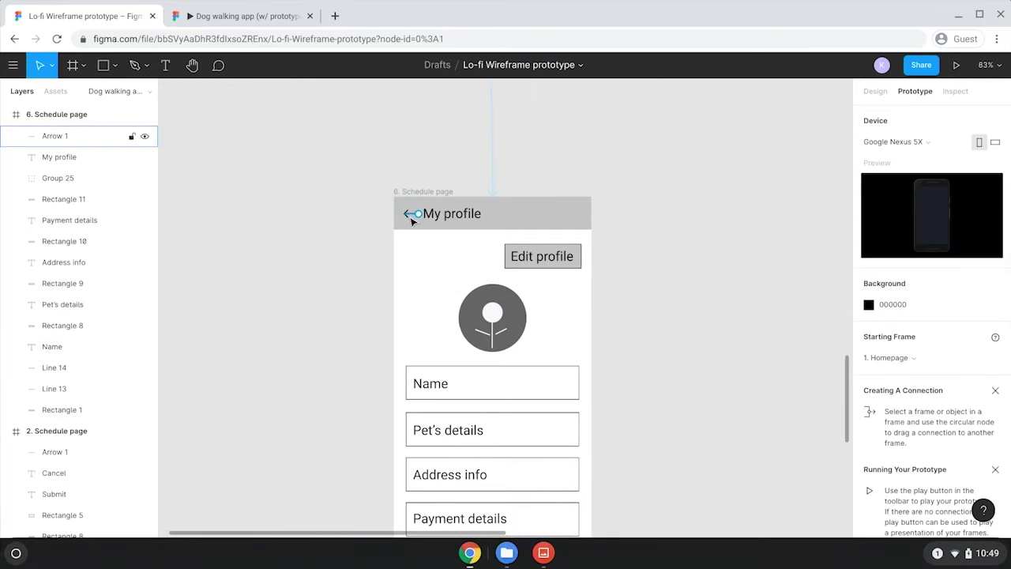
click(410, 213)
drag(418, 213, 290, 180)
scroll(290, 180, up, 2)
scroll(290, 180, left, 3)
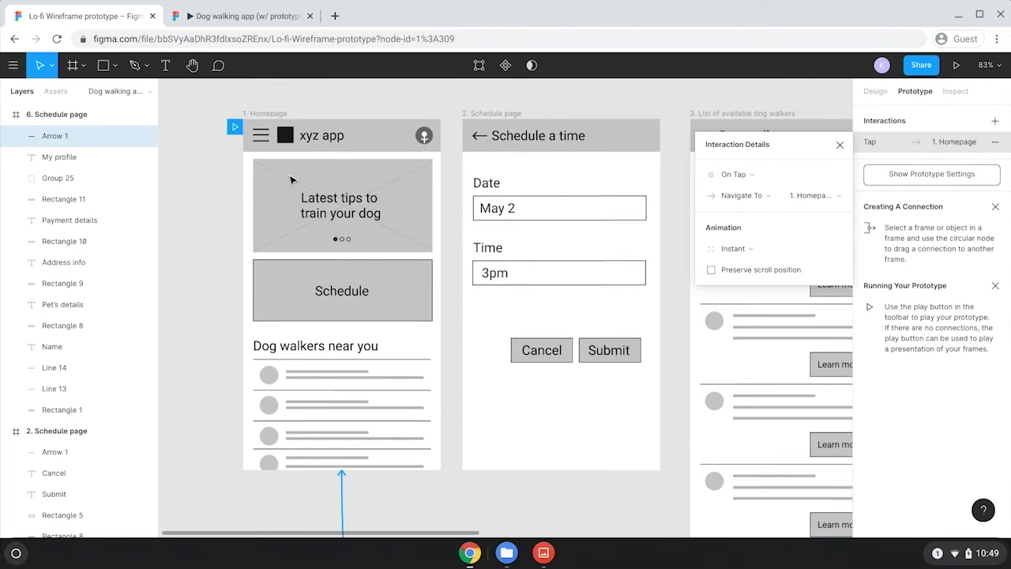
Add a short back arrow and a 'Tips' title to the Tips page header
key(Escape)
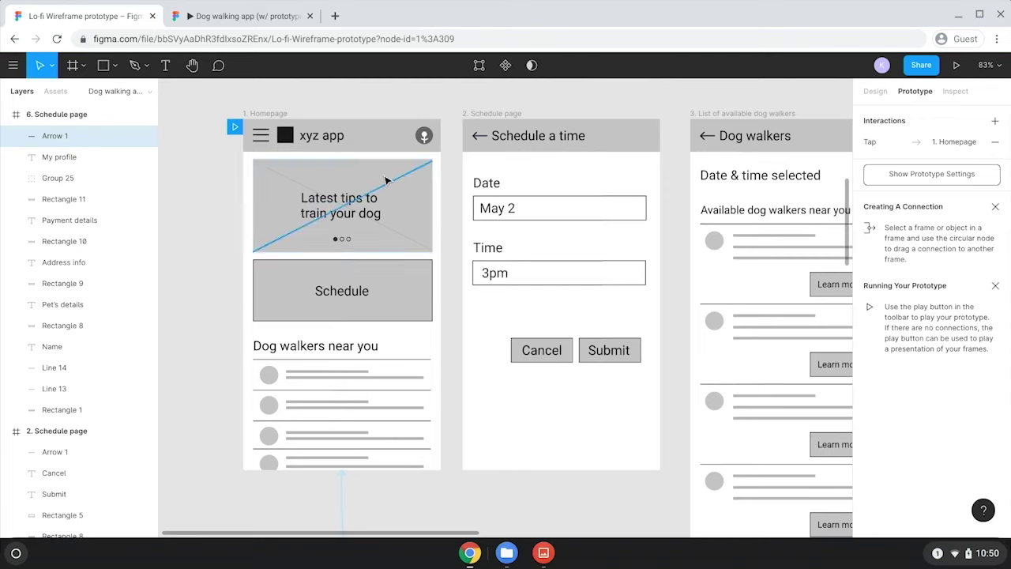
click(419, 219)
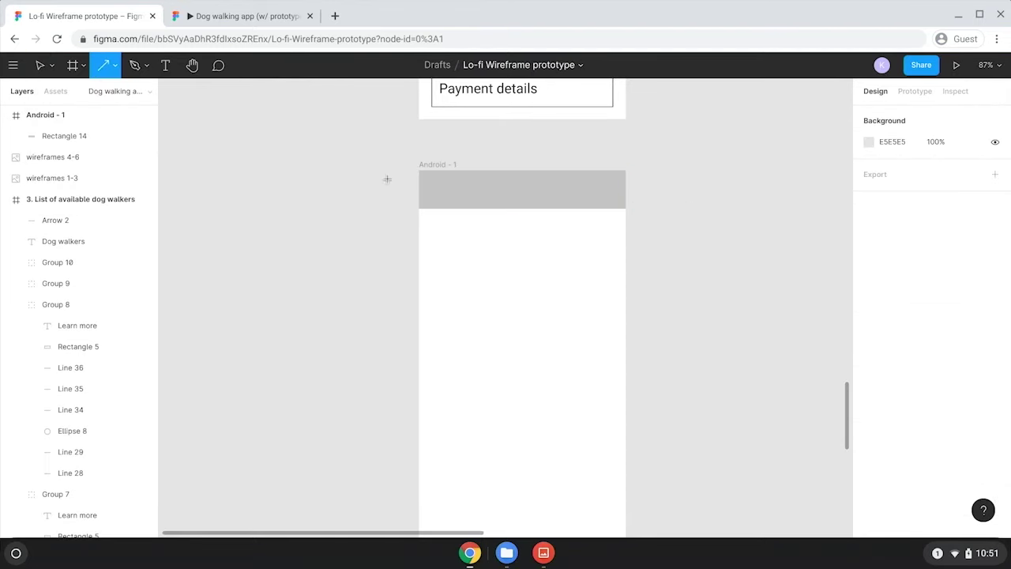
drag(456, 191, 429, 190)
click(898, 456)
key(Escape)
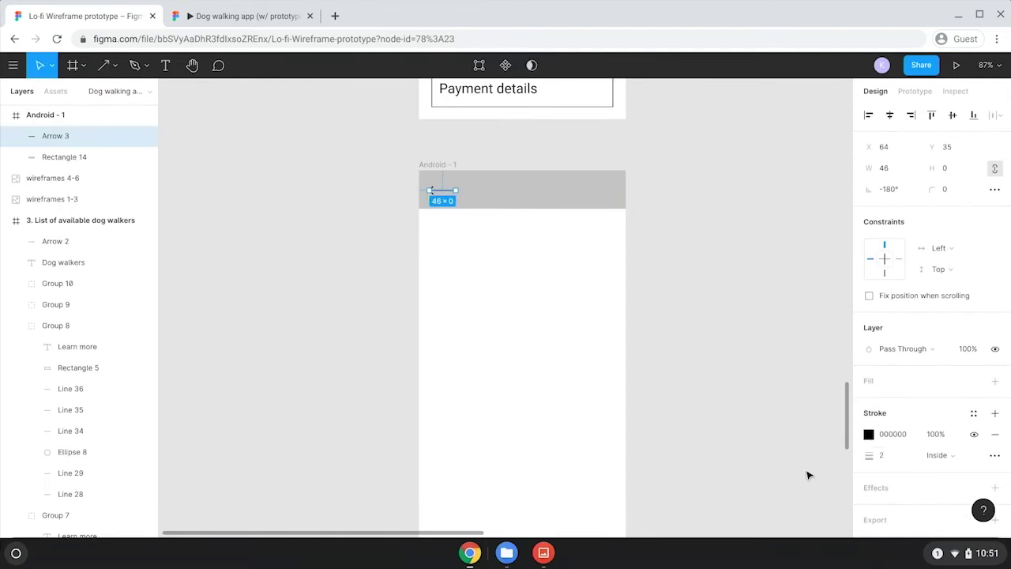
key(Escape)
key(t)
drag(467, 180, 575, 201)
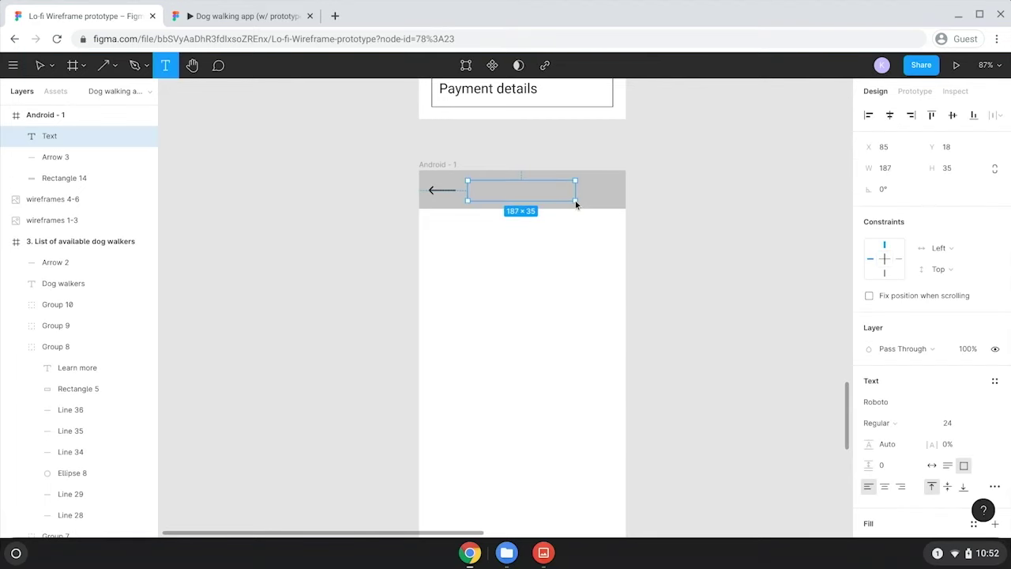
text(Tips)
key(Escape)
Draw an image placeholder rectangle below the header, crossed with a light grey X
key(r)
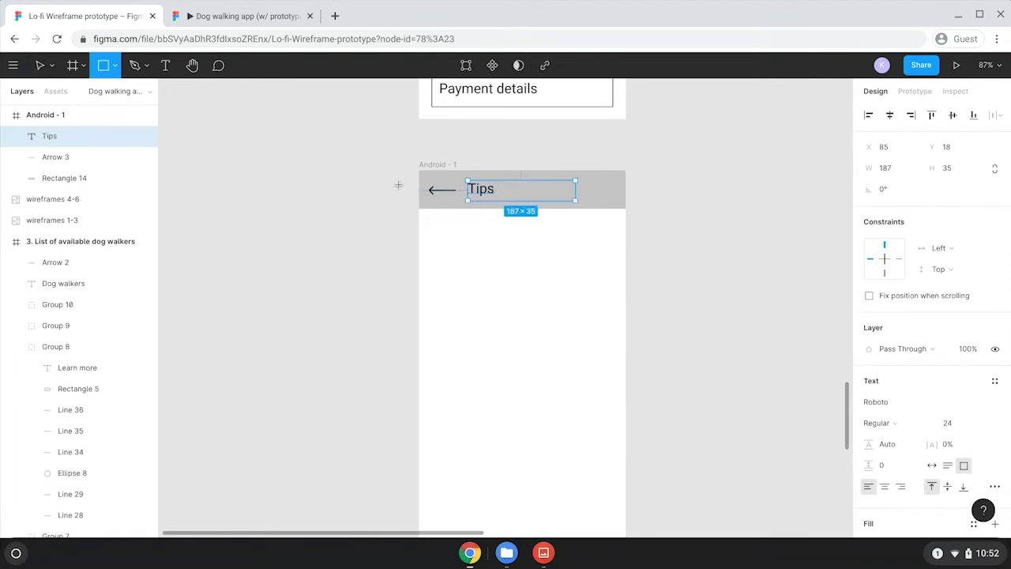
drag(432, 221, 616, 314)
key(l)
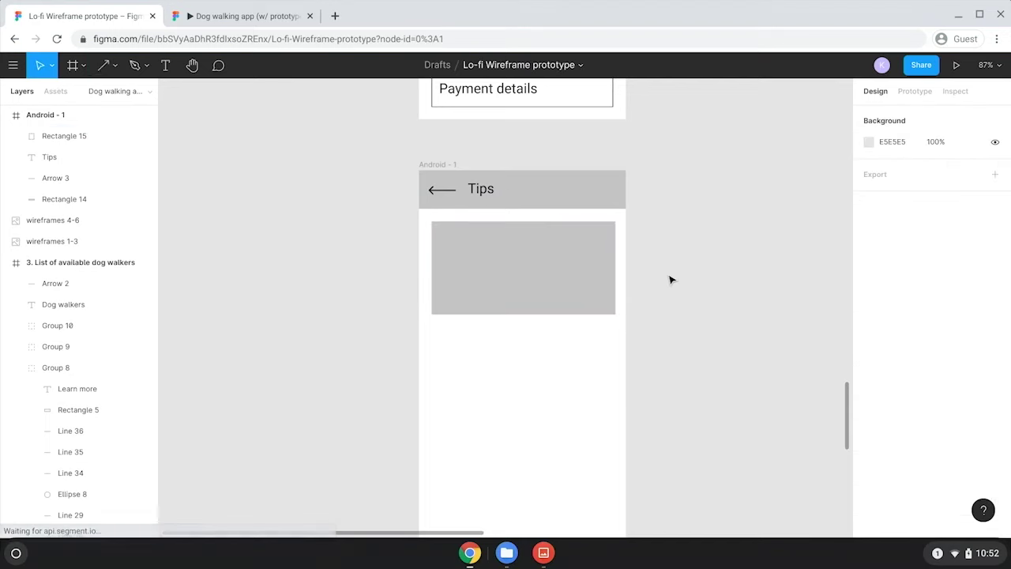
mouse_move(433, 224)
mouse_down()
mouse_move(611, 326)
mouse_move(613, 312)
mouse_up()
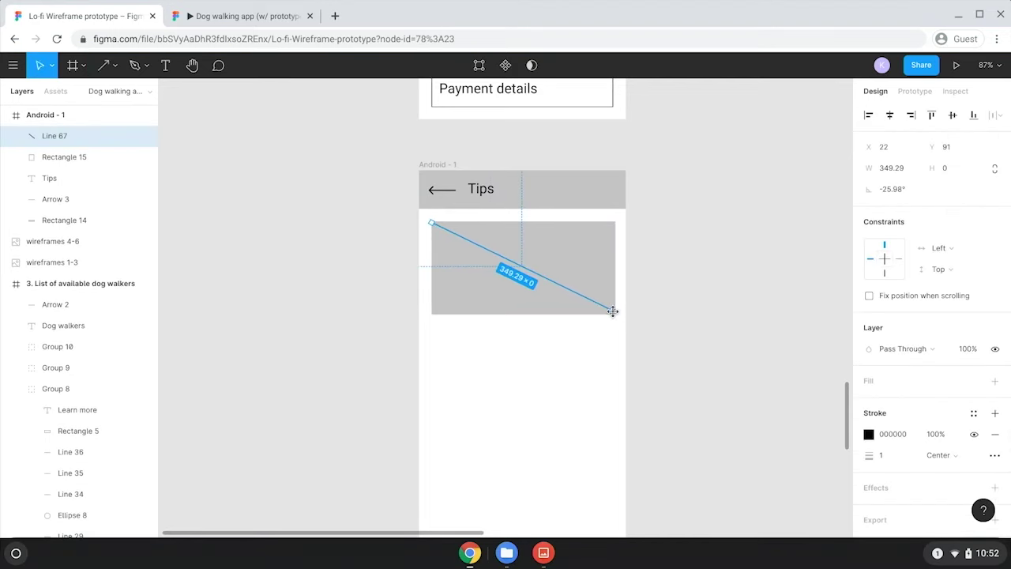
key(l)
drag(434, 310, 611, 224)
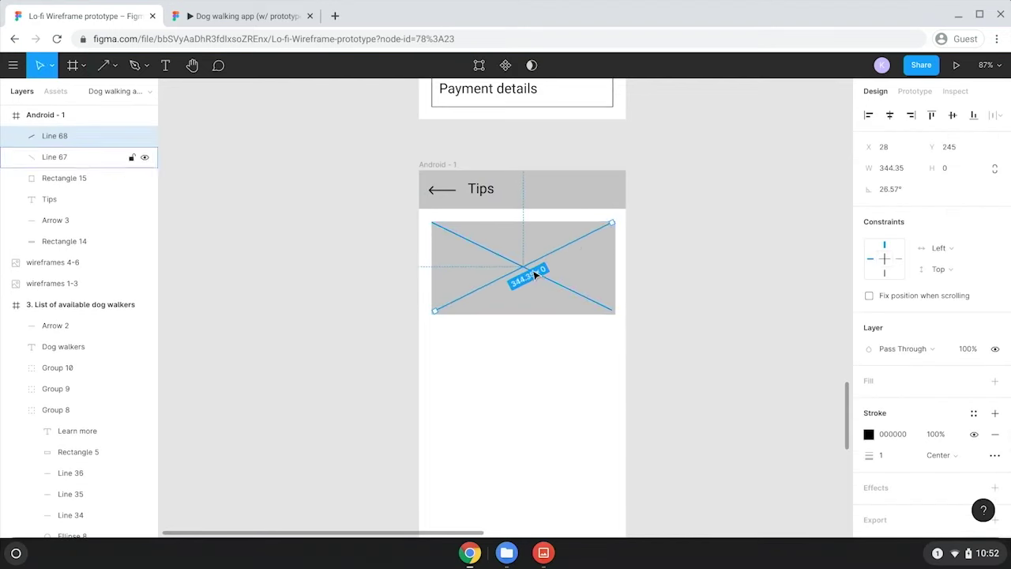
shift+click(55, 156)
click(869, 433)
click(697, 287)
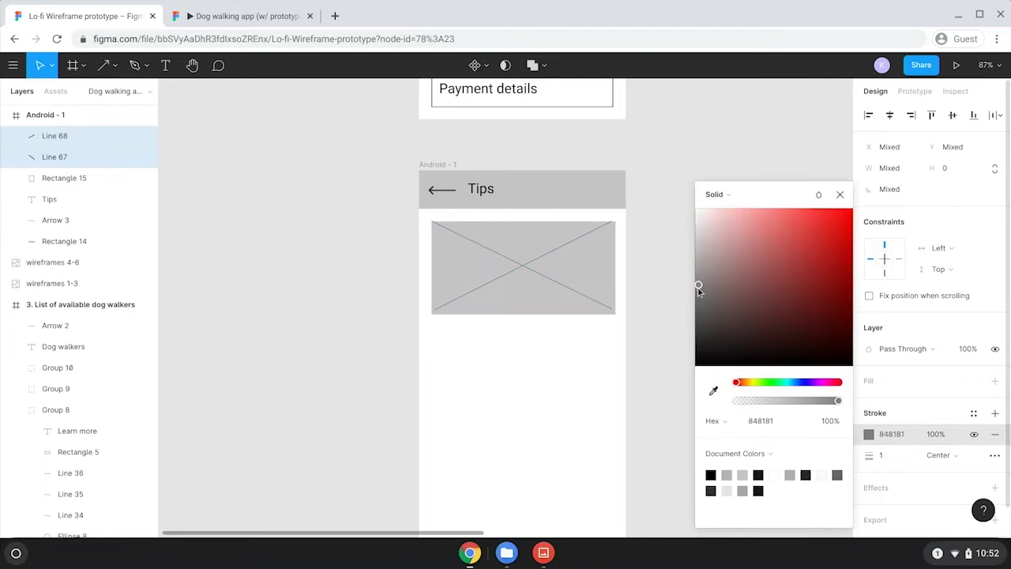
click(645, 293)
scroll(653, 348, down, 2)
Draw a short heading line and a first text line below the image
key(r)
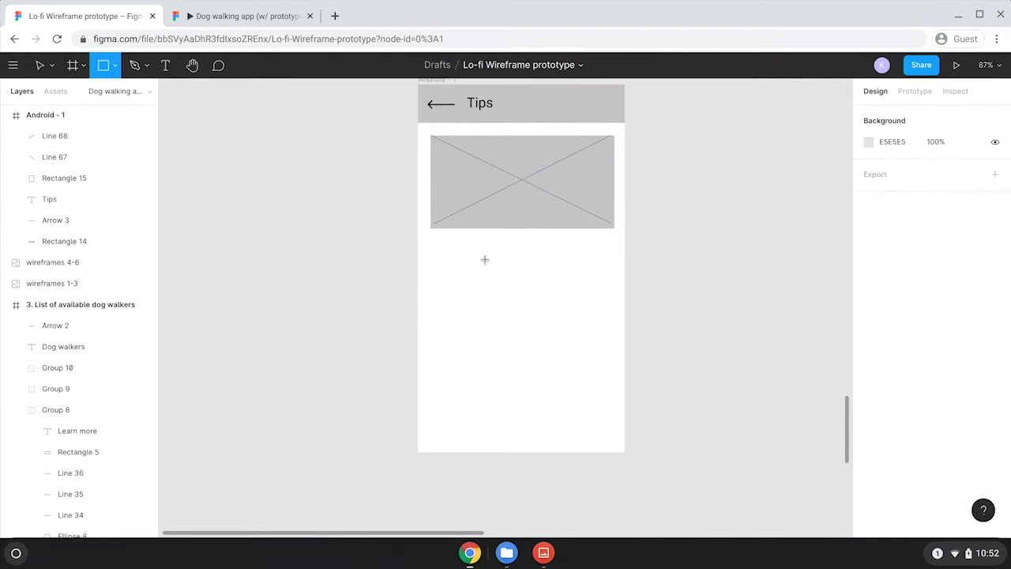
drag(433, 259, 544, 260)
key(ctrl+z)
key(l)
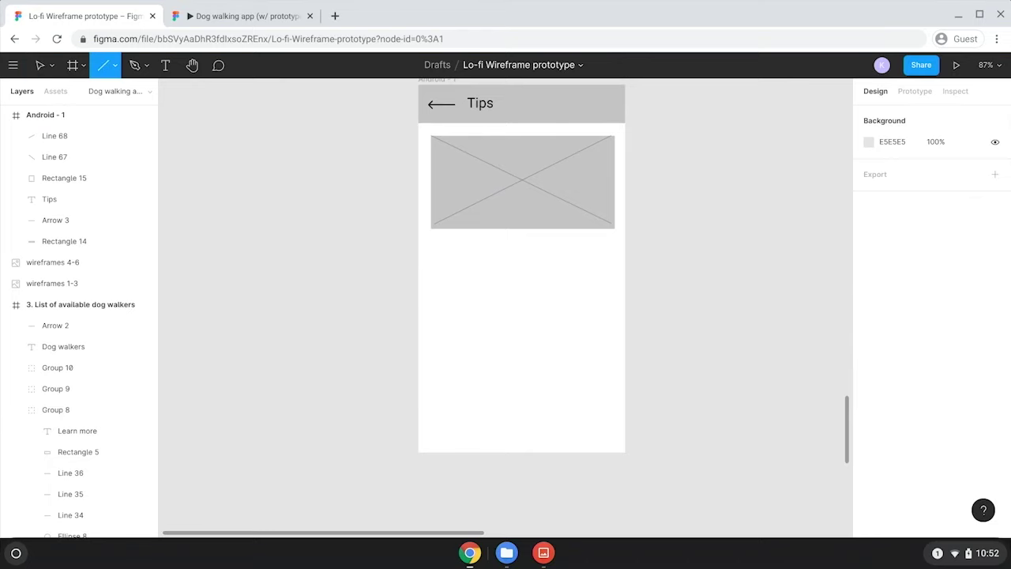
drag(436, 256, 537, 256)
key(l)
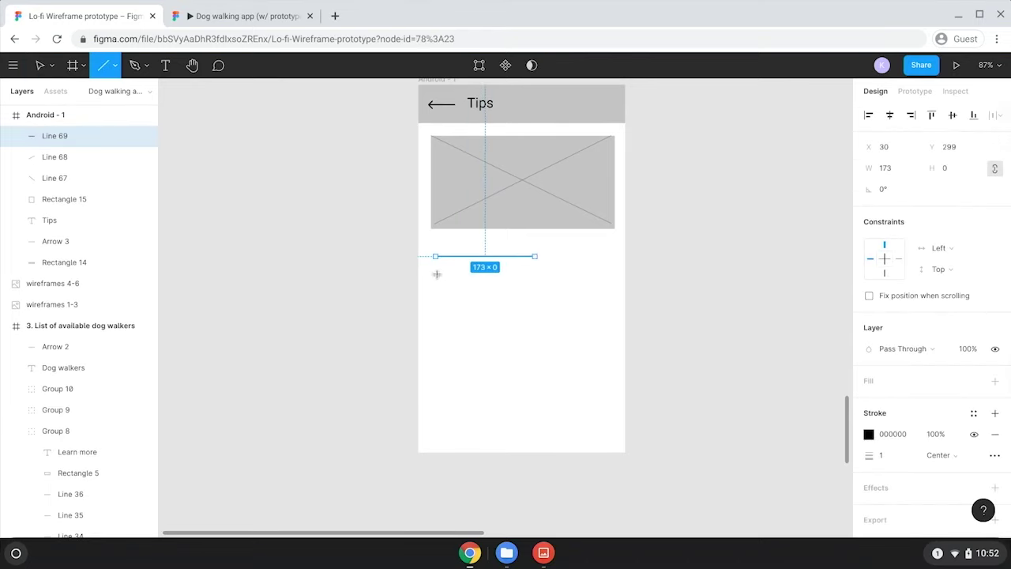
mouse_move(437, 274)
mouse_down()
mouse_move(606, 274)
mouse_move(475, 300)
mouse_up()
Duplicate the full-width text line five times, each copy one row lower
click(643, 273)
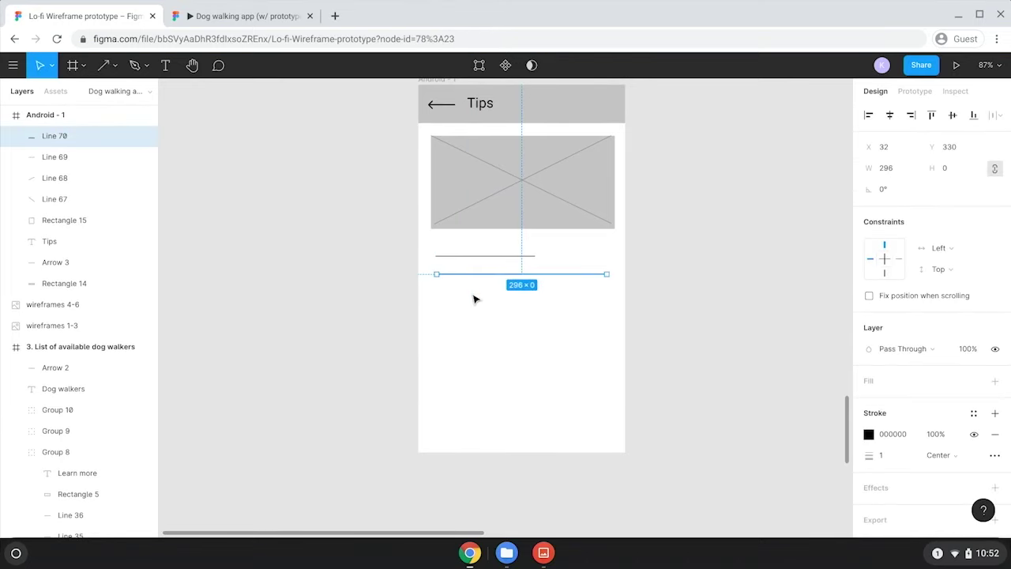
key(ctrl+v)
key(shift+Down)
key(shift+Down)
key(ctrl+v)
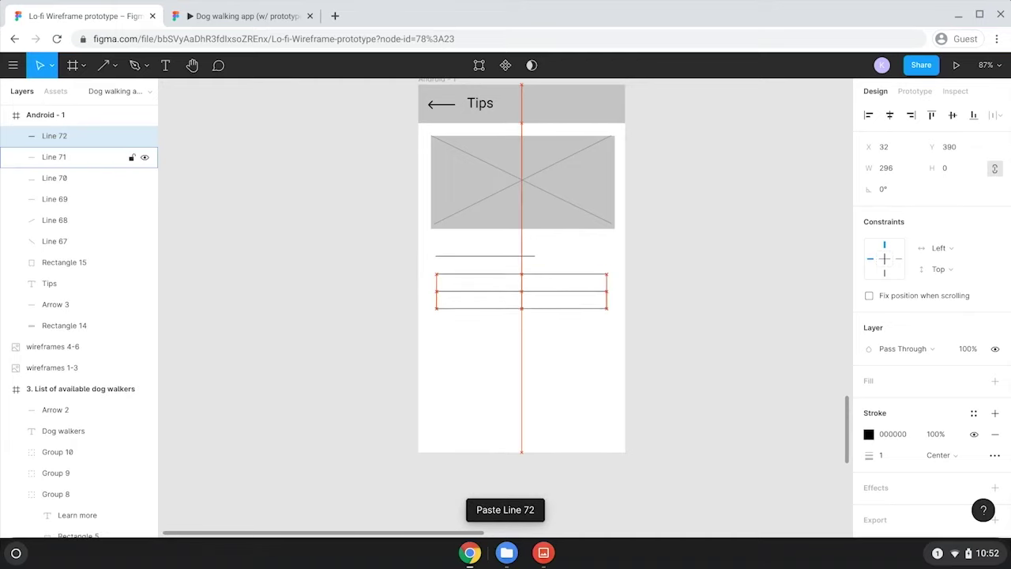
key(shift+Down)
key(shift+Down)
key(shift+Down)
key(ctrl+v)
key(shift+Down)
key(shift+Down)
key(ctrl+v)
key(shift+Down)
key(shift+Down)
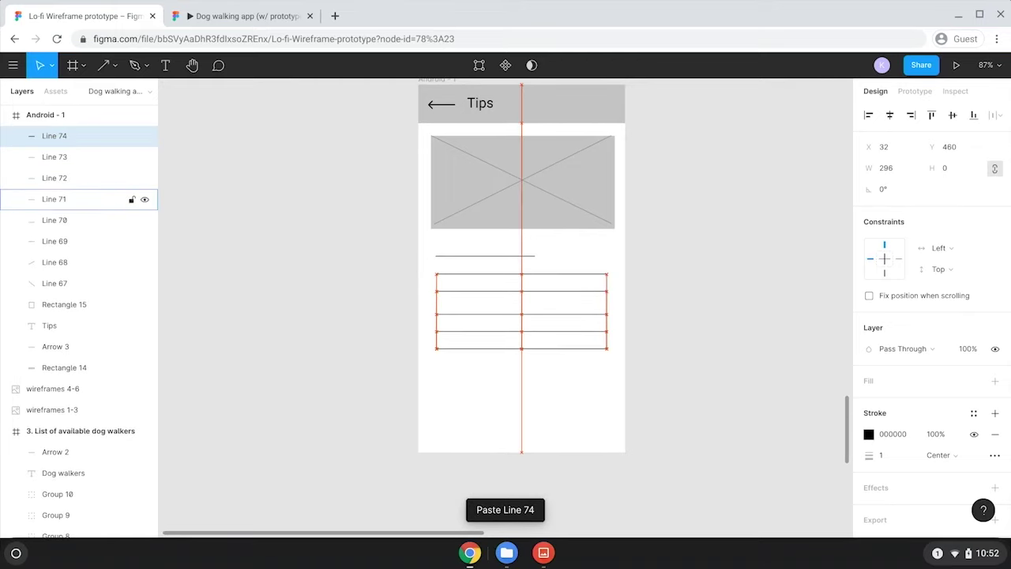
key(ctrl+v)
key(shift+Down)
key(shift+Down)
Left-align all text lines at stroke weight 5, and paste a four-line block below
click(350, 259)
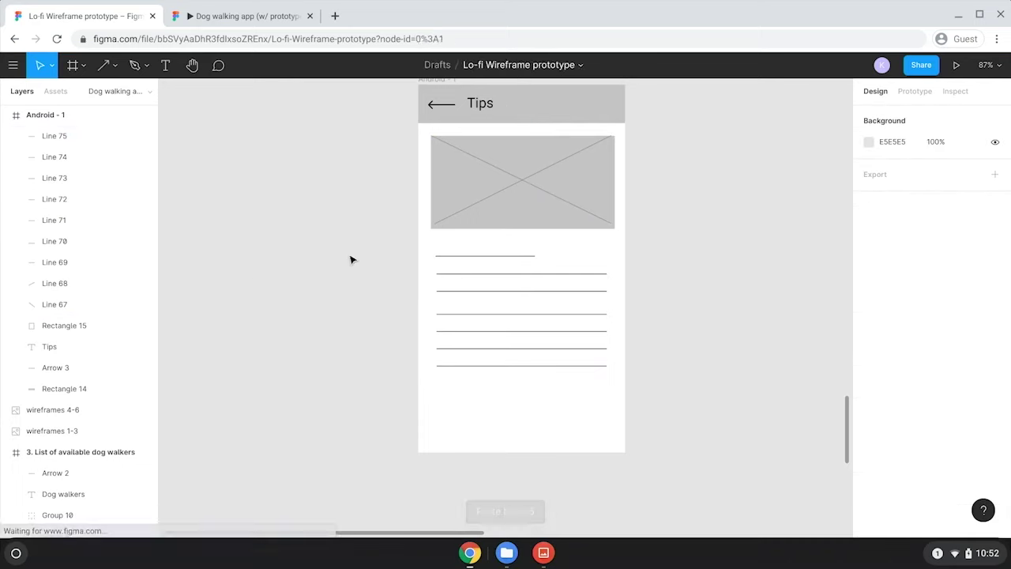
drag(361, 253, 581, 387)
click(868, 114)
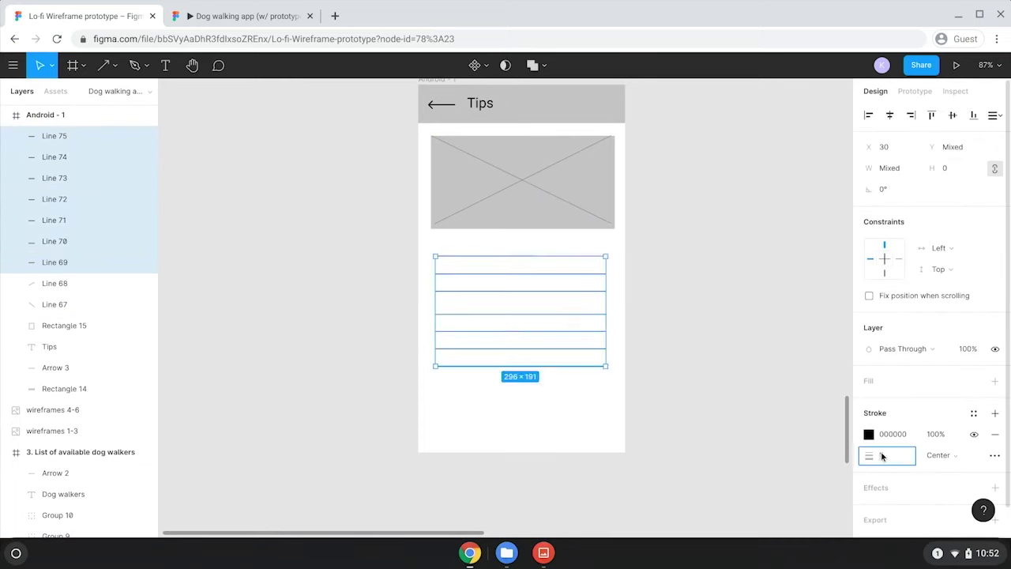
text(5)
key(Return)
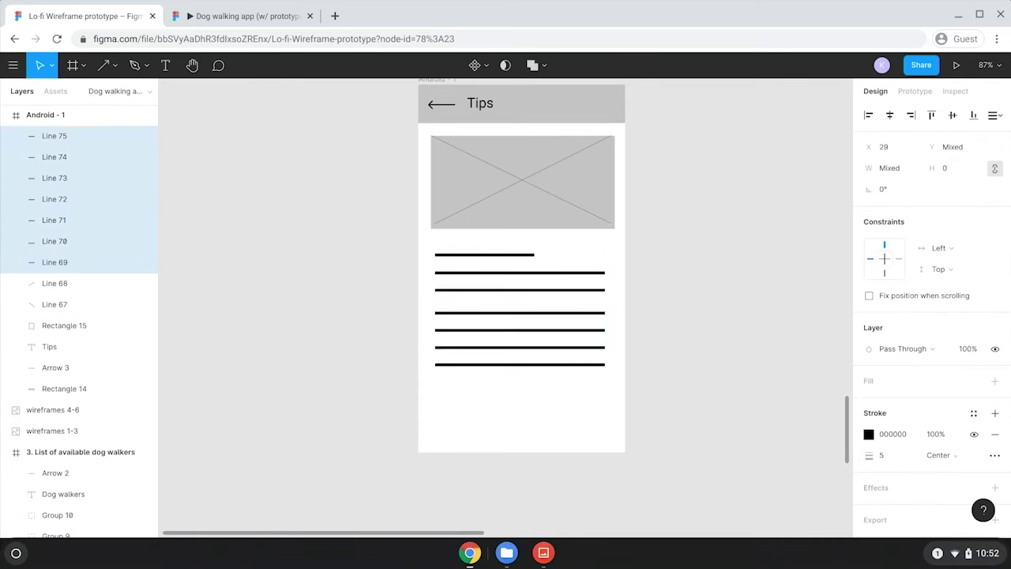
key(ctrl+v)
key(ctrl+v)
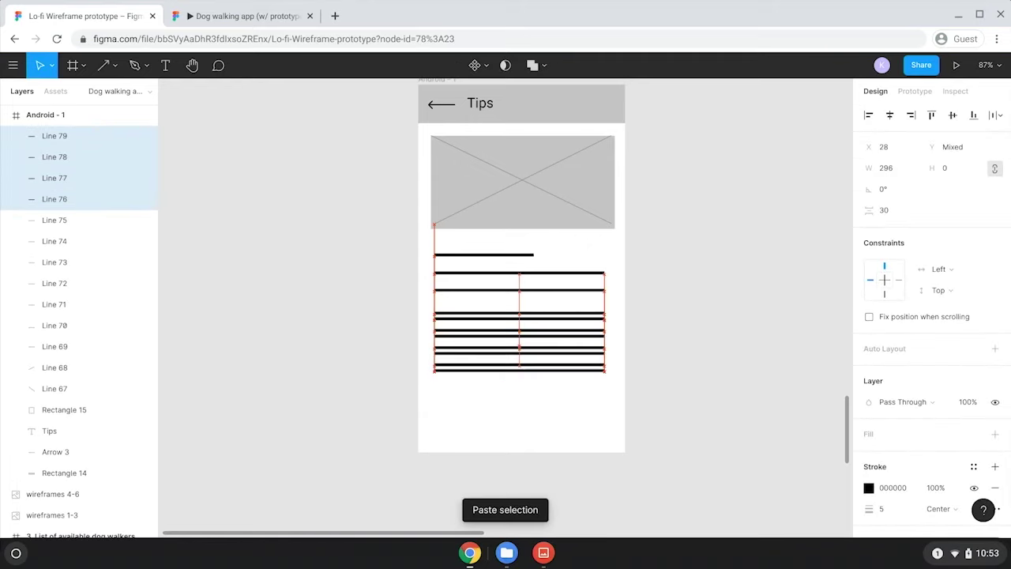
key(shift+Down)
key(shift+Down)
key(shift+Down)
key(shift+Down)
key(shift+Down)
key(shift+Down)
click(677, 235)
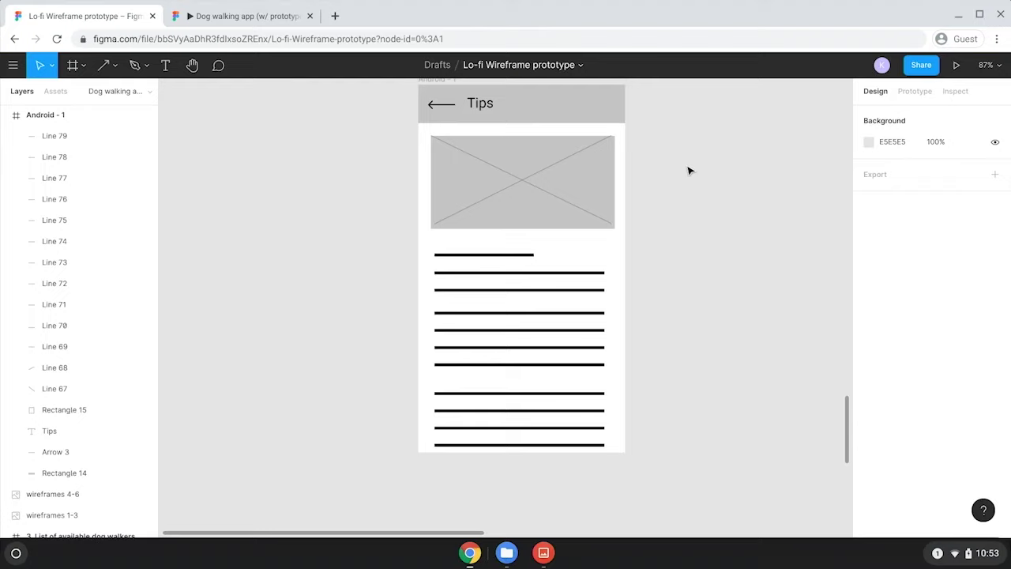
Link the homepage tips carousel so tapping it opens the Tips frame
scroll(695, 189, up, 1)
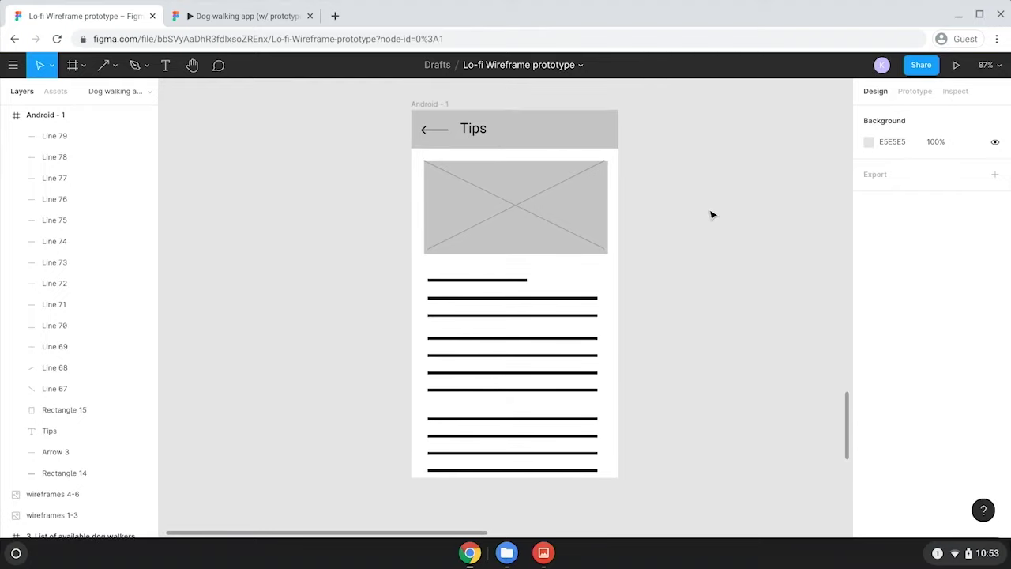
scroll(700, 194, up, 10)
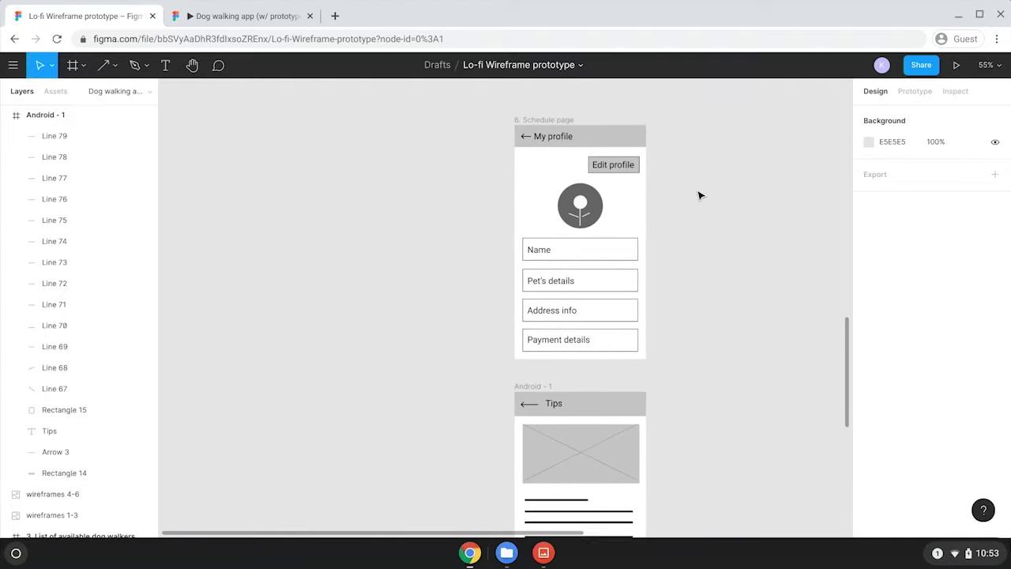
scroll(699, 194, down, 5)
scroll(432, 199, up, 5)
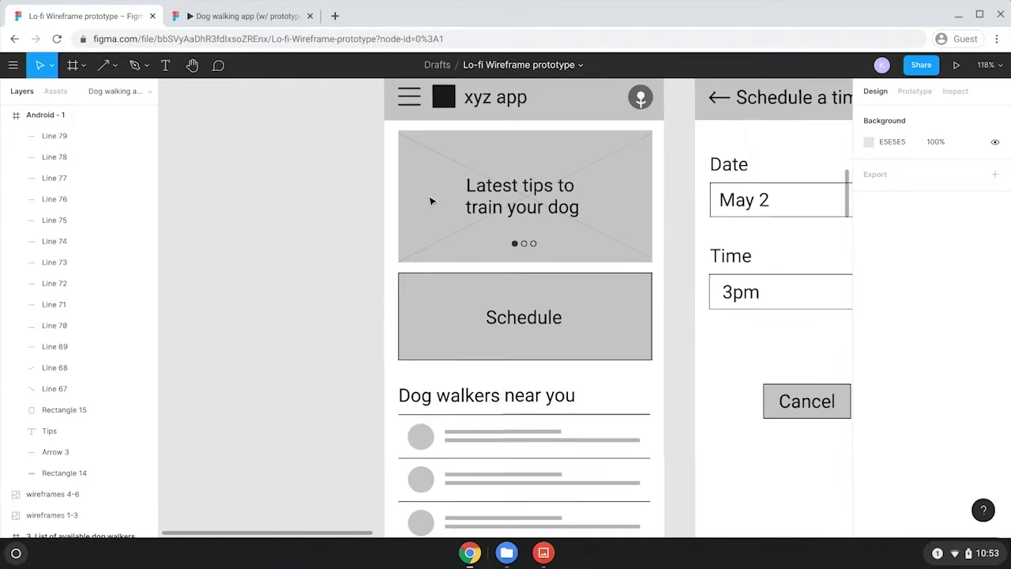
click(574, 226)
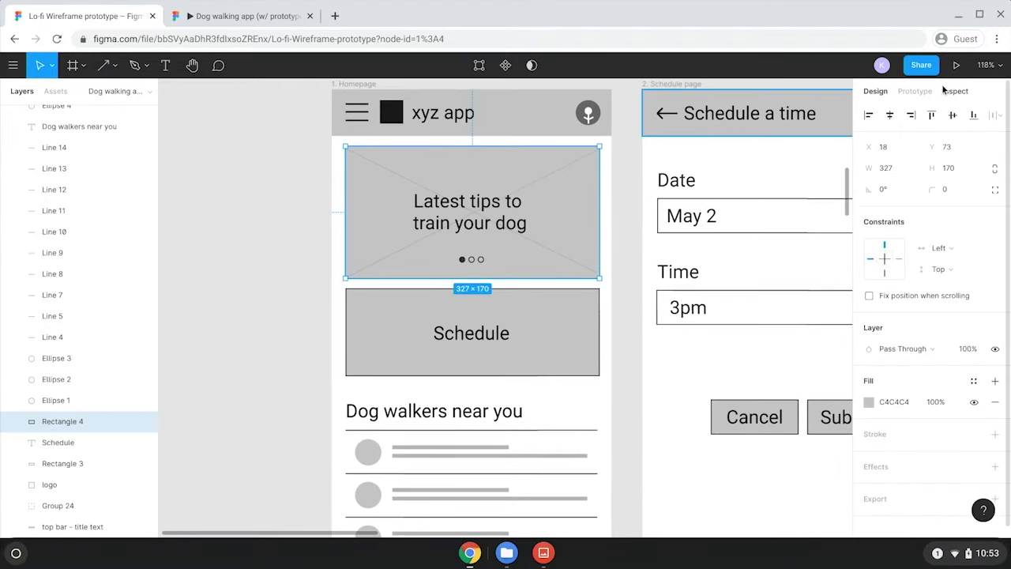
click(916, 92)
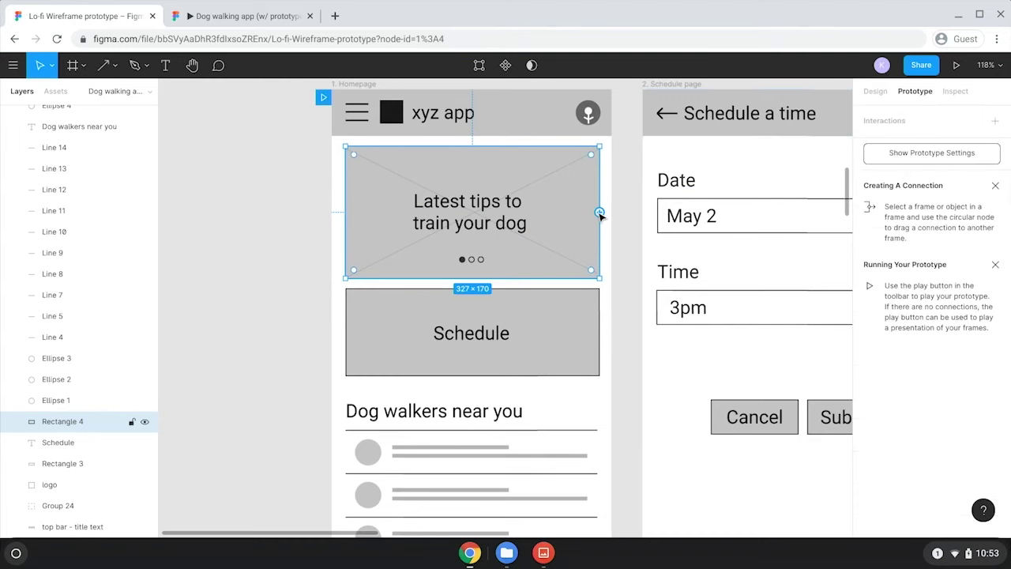
drag(599, 212, 767, 327)
Link the Tips page's back arrow to the 1. Homepage frame
scroll(711, 330, right, 5)
scroll(528, 300, down, 3)
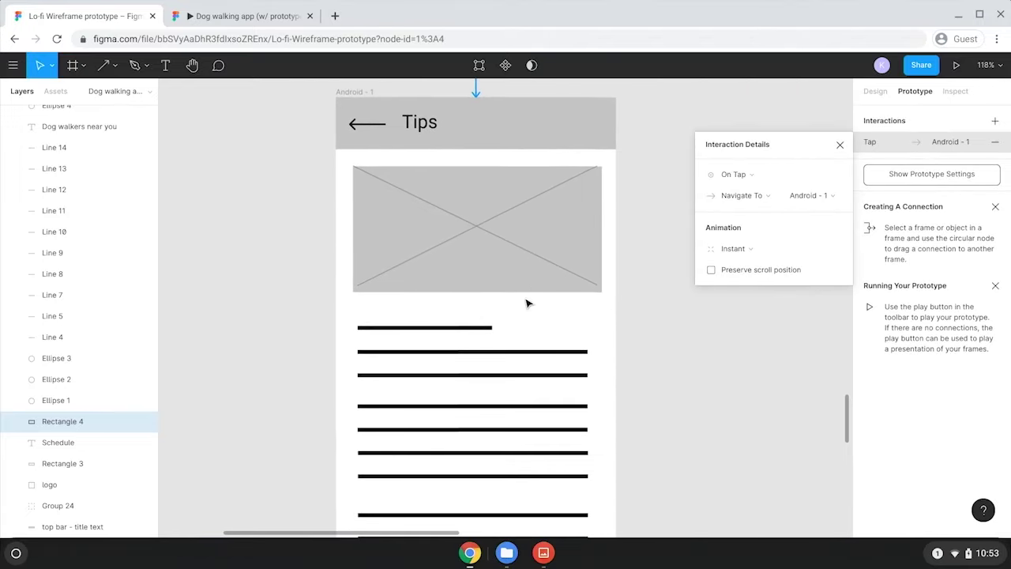
click(368, 124)
drag(386, 124, 214, 355)
scroll(352, 280, down, 3)
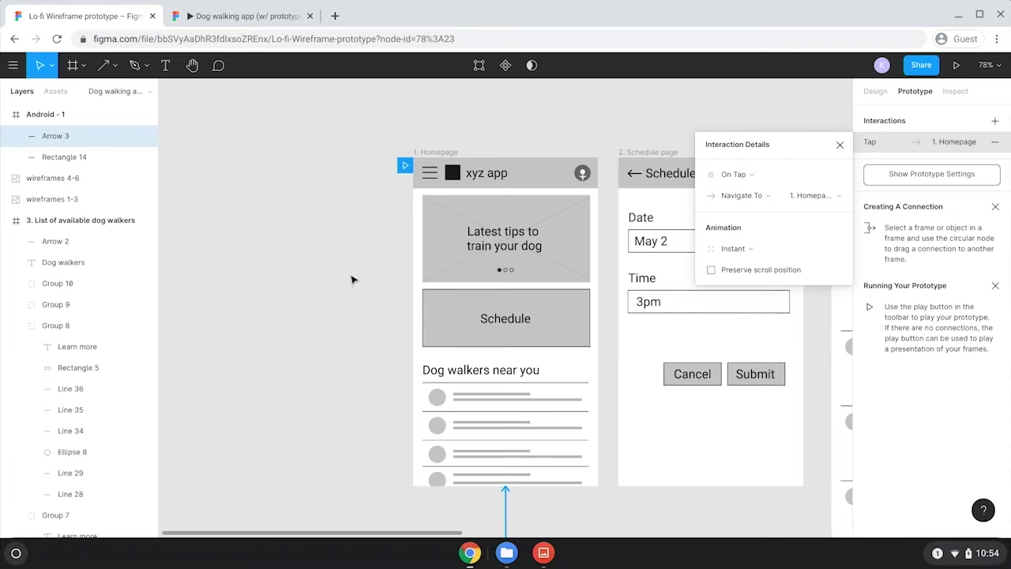
Play the prototype from 1. Homepage; visit Tips and My profile, returning home each time
click(441, 163)
click(440, 154)
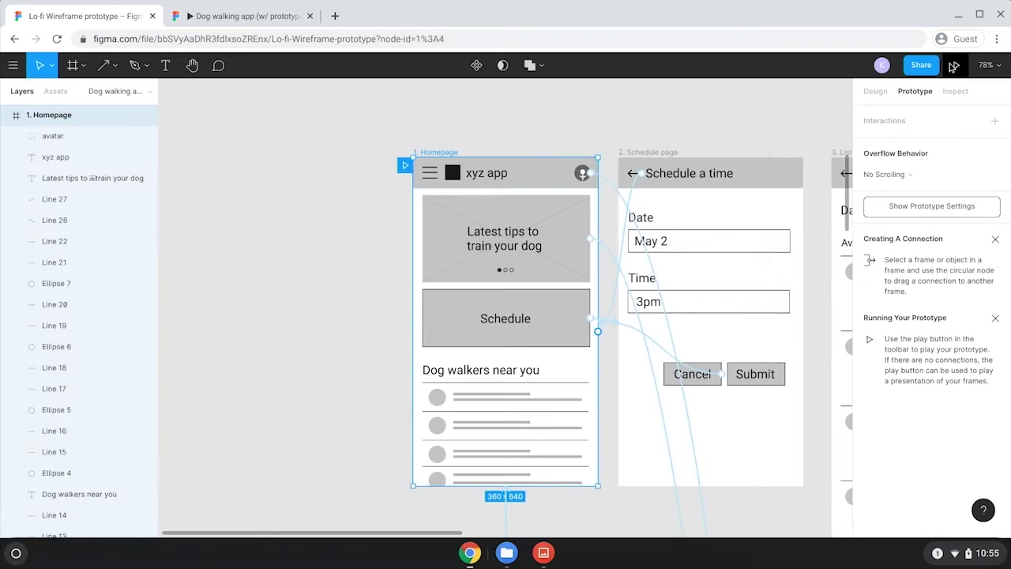
click(956, 65)
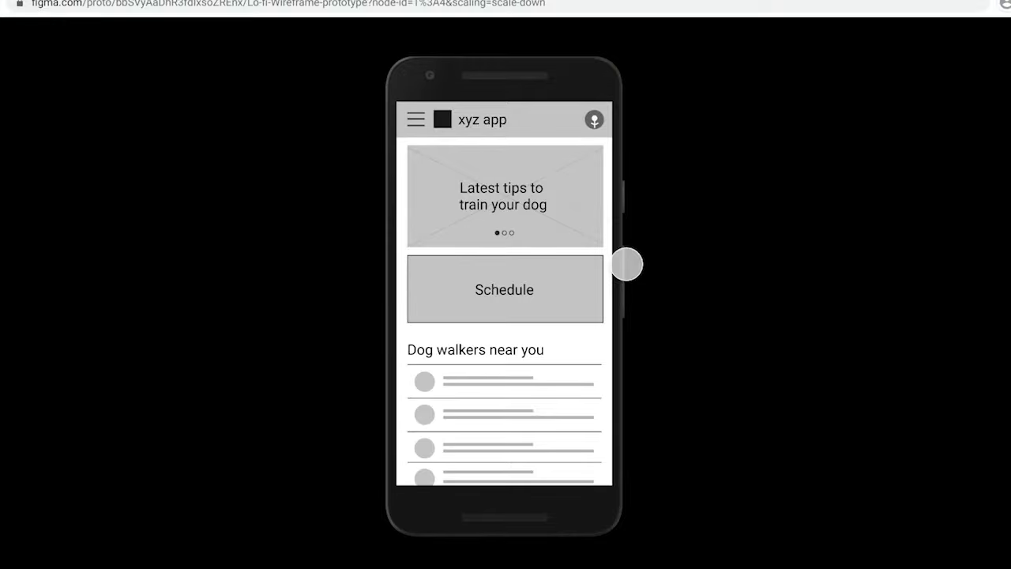
click(533, 199)
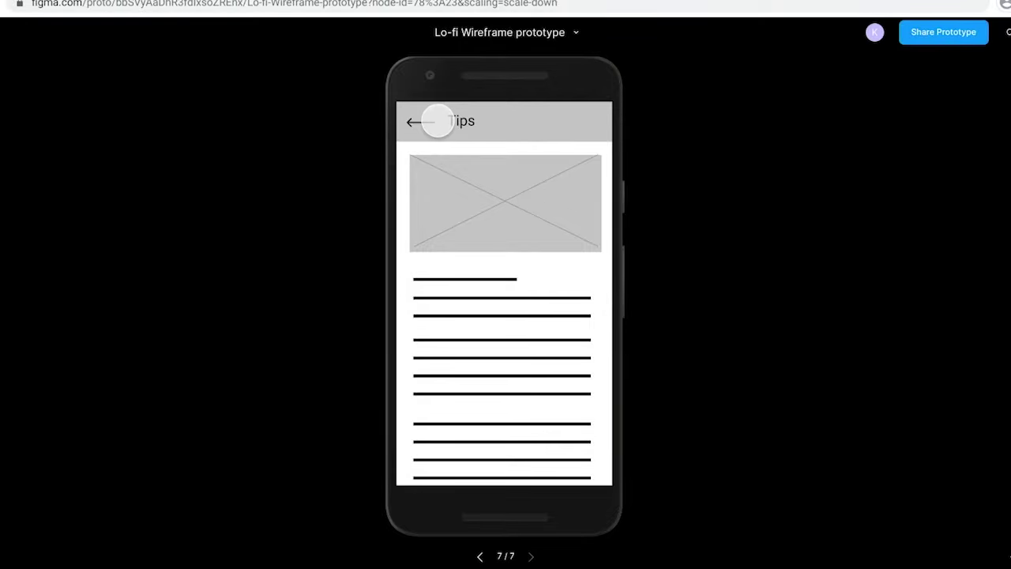
click(438, 121)
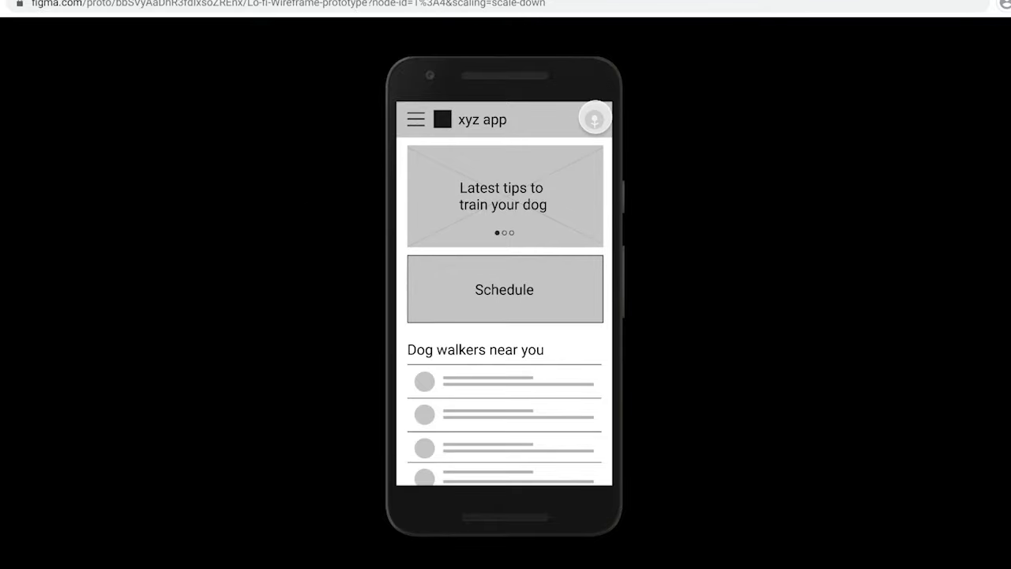
click(595, 118)
click(412, 119)
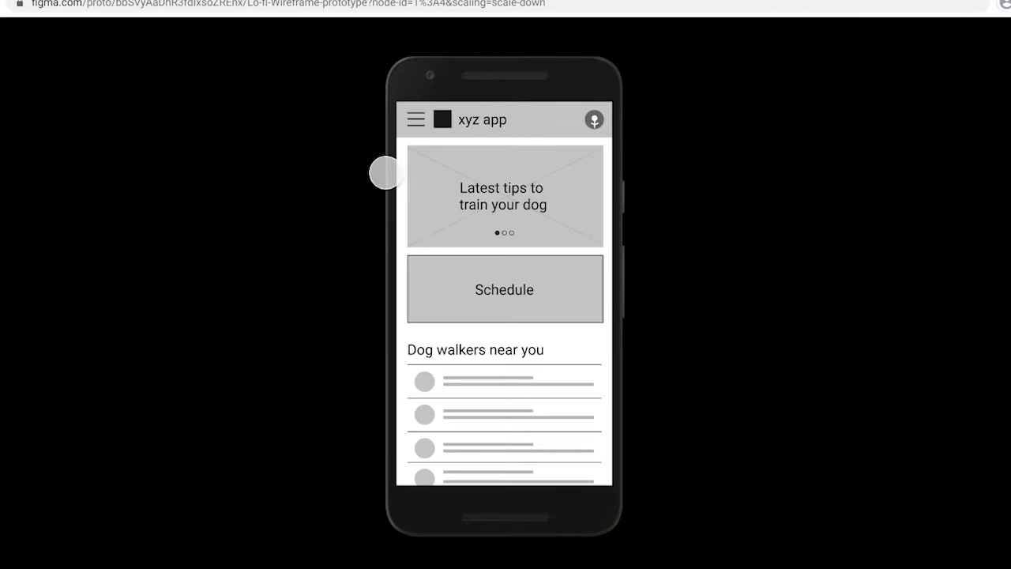
Cancel, then submit scheduling, open a walker's profile and book to reach CONGRATS!
click(521, 289)
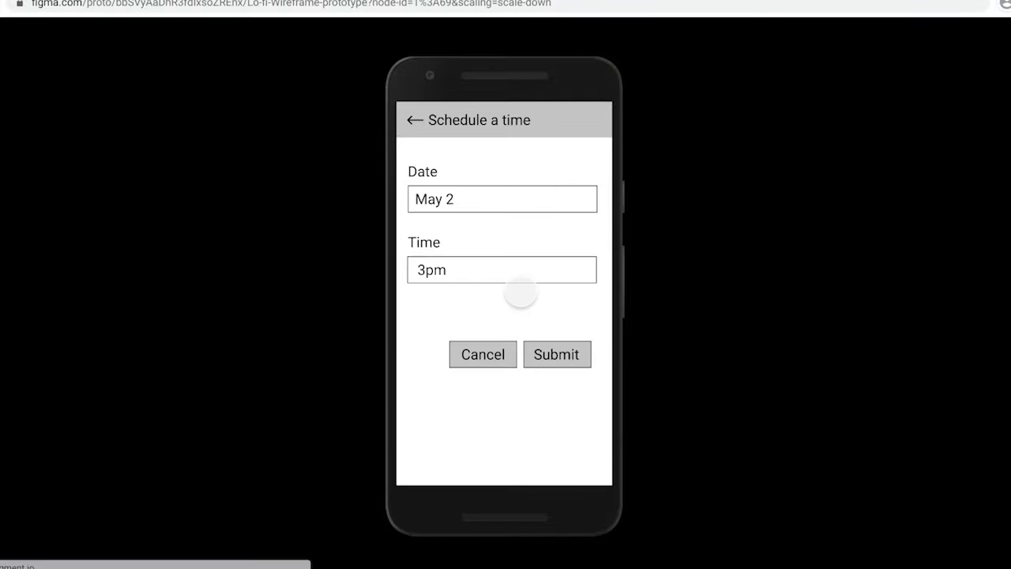
click(477, 359)
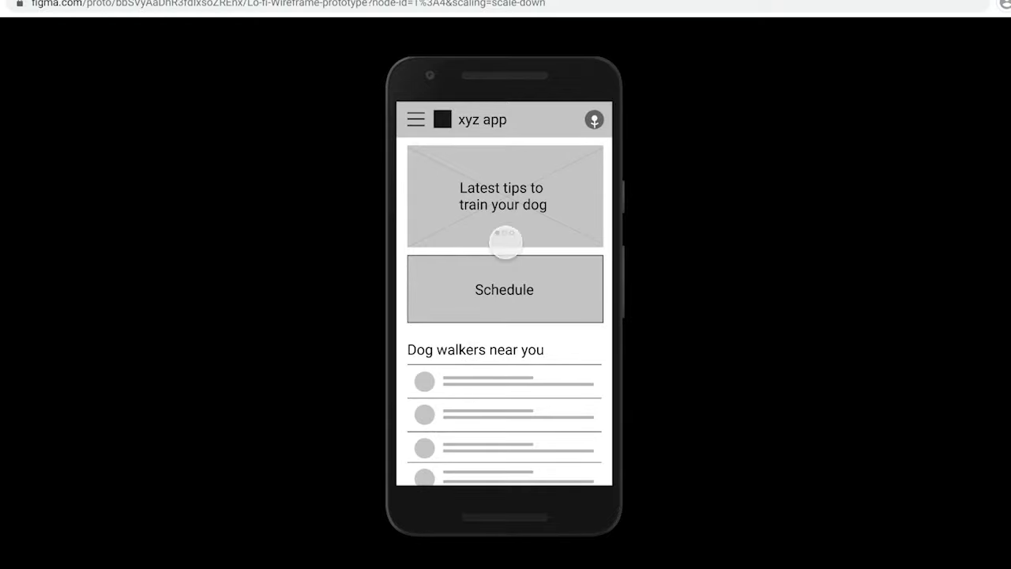
click(509, 290)
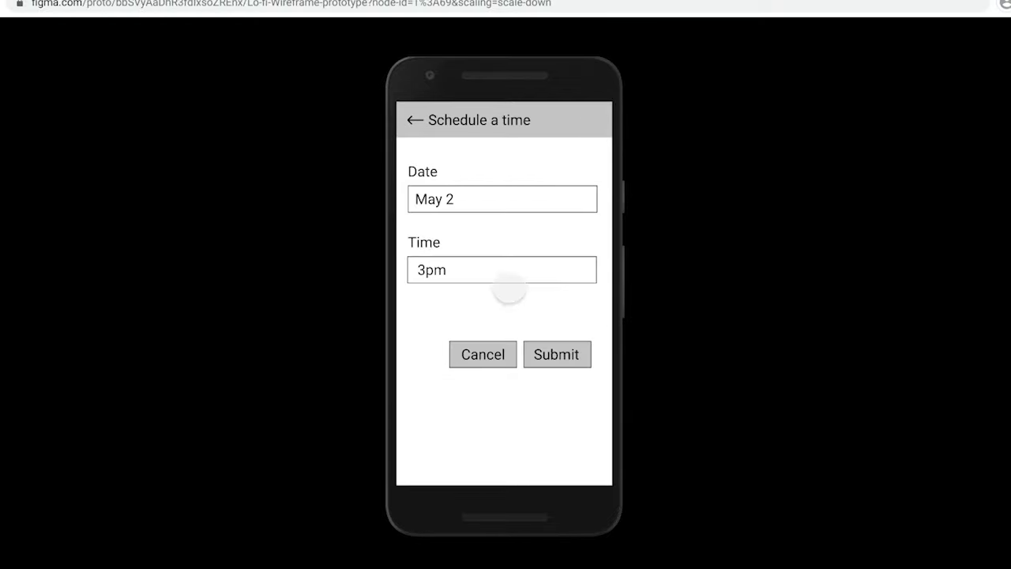
click(547, 354)
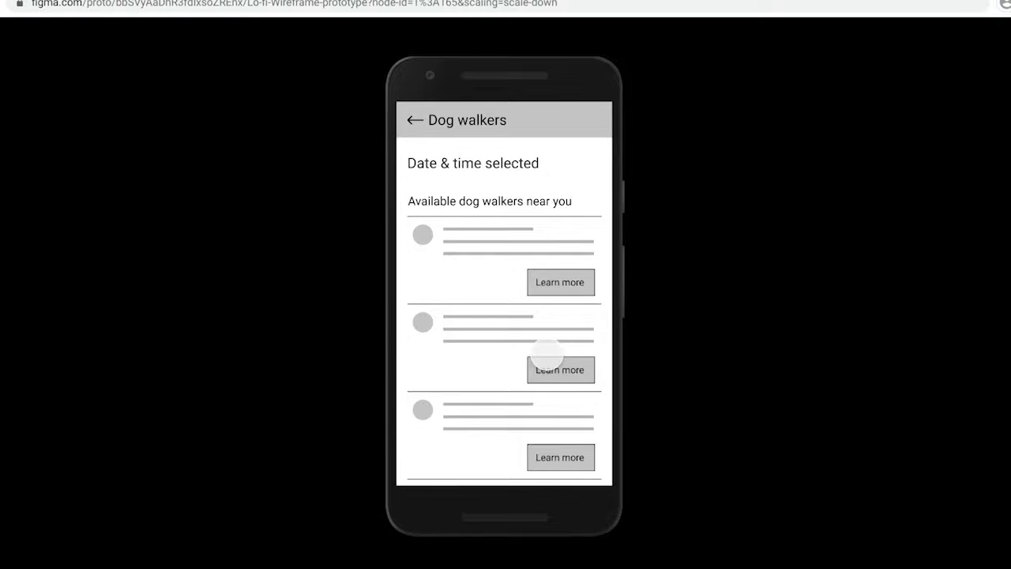
scroll(528, 365, down, 5)
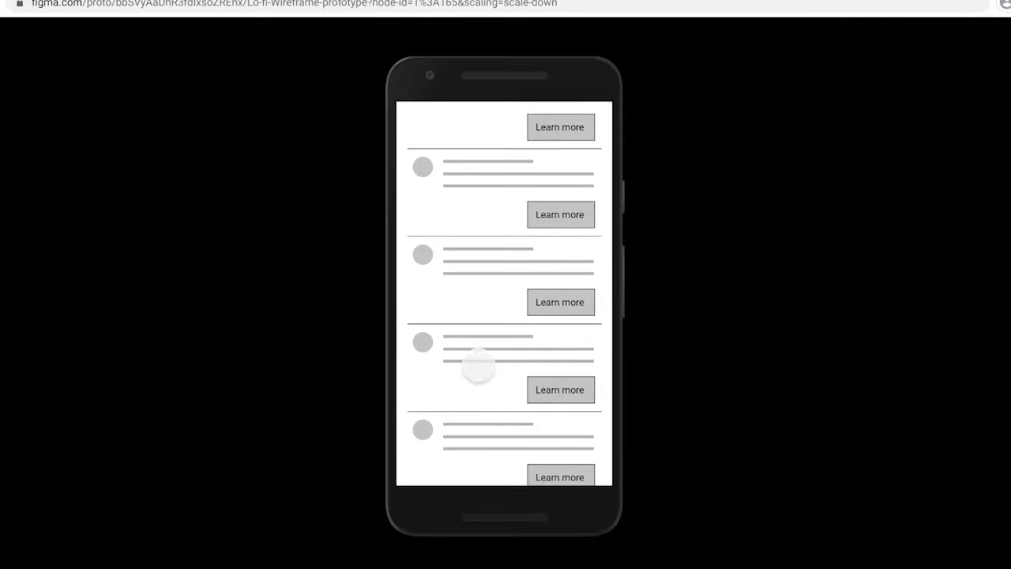
click(568, 389)
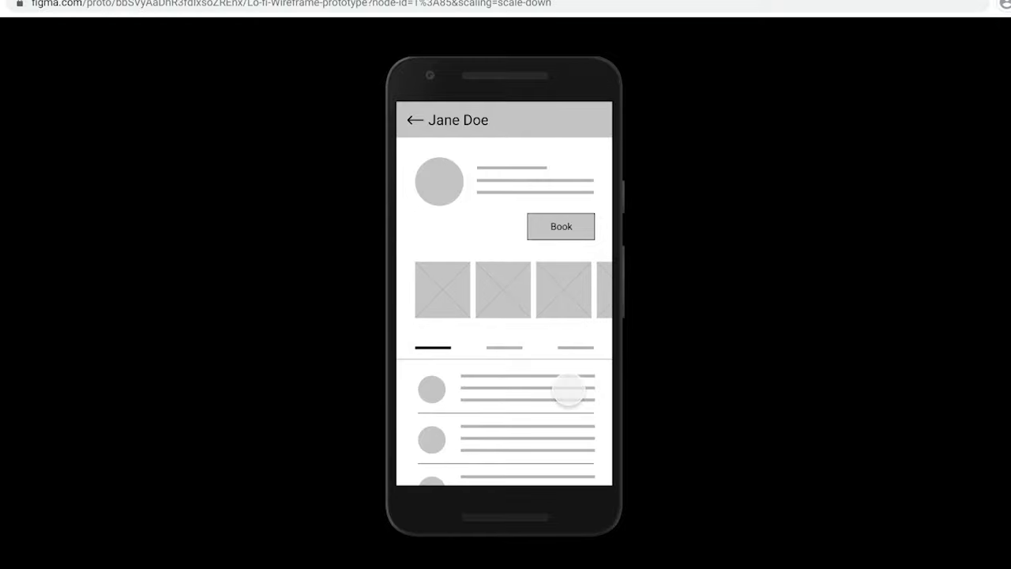
click(558, 226)
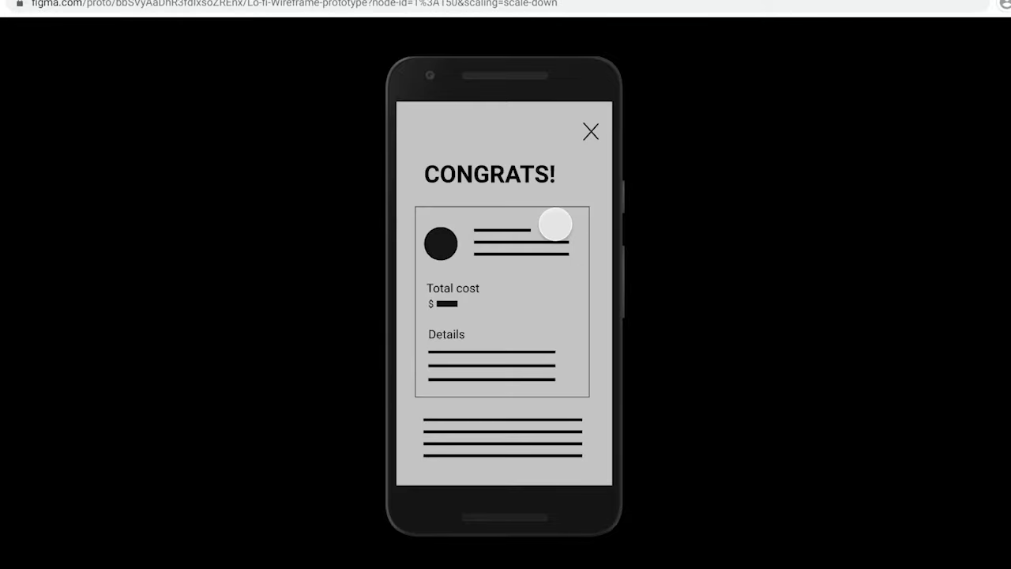